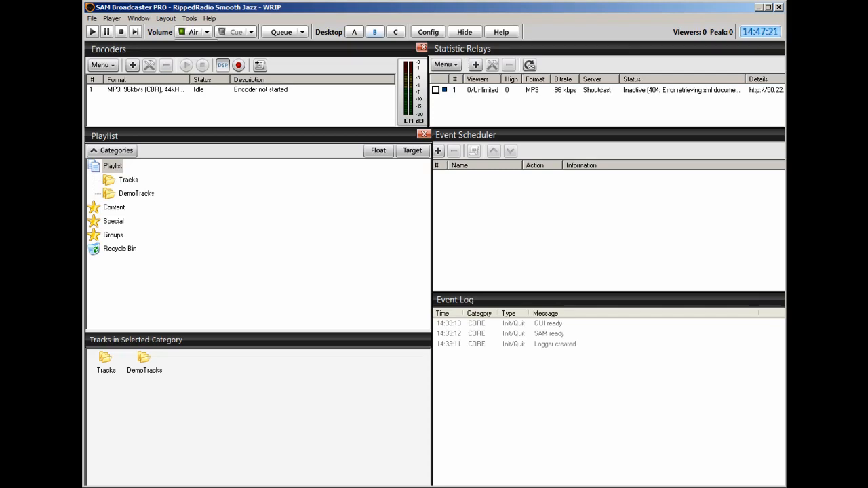
- Create a folder named Smooth Jazz inside the Music category under Content
{"action": "left_click_drag", "start_coordinate": [83, 162], "coordinate": [457, 72]}
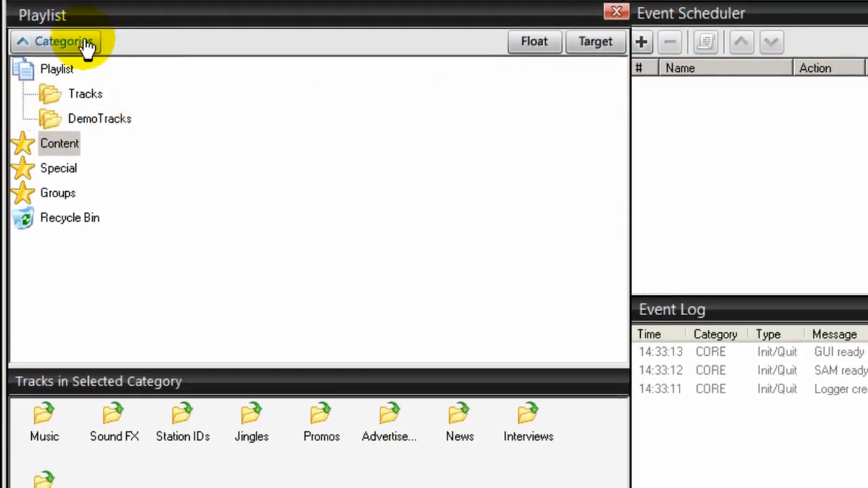
{"action": "double_click", "coordinate": [47, 144]}
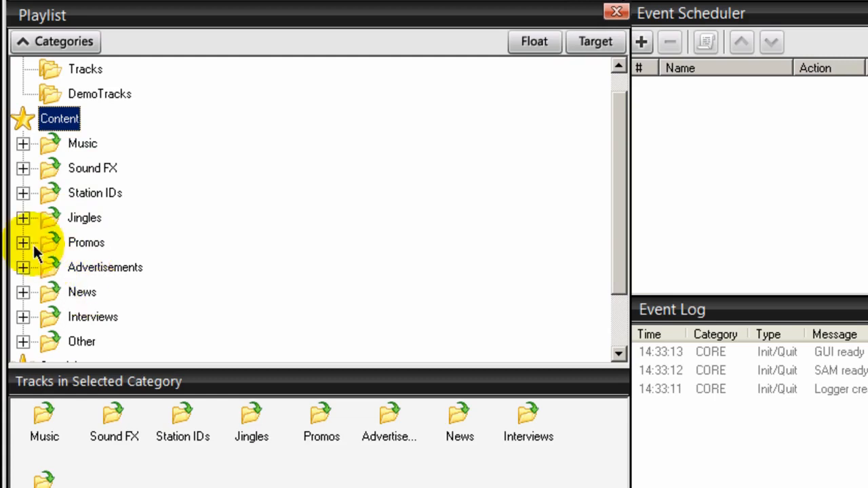
{"action": "left_click", "coordinate": [23, 142]}
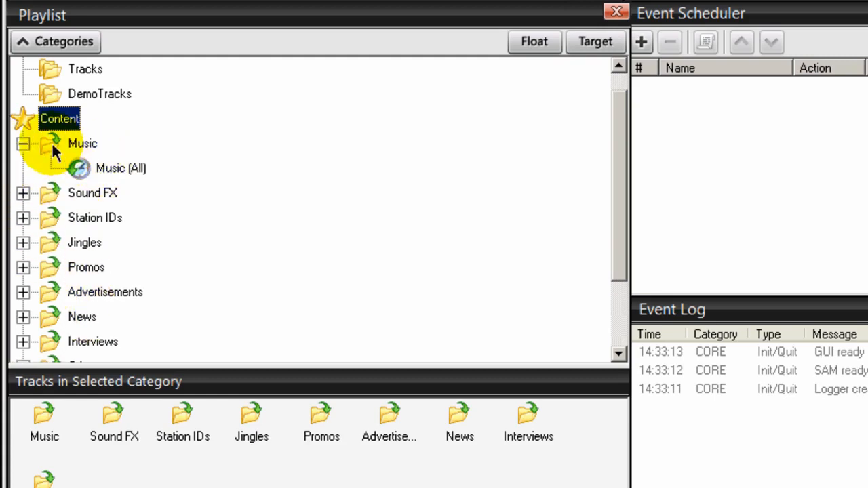
{"action": "right_click", "coordinate": [51, 144]}
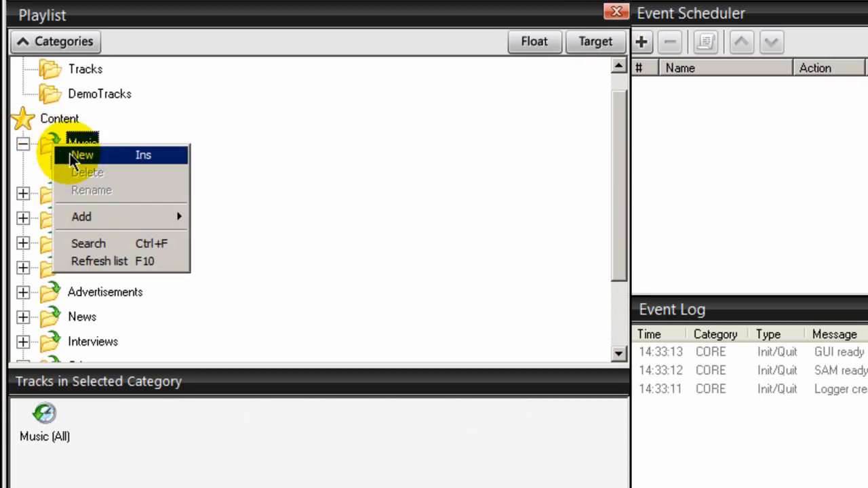
{"action": "left_click", "coordinate": [65, 155]}
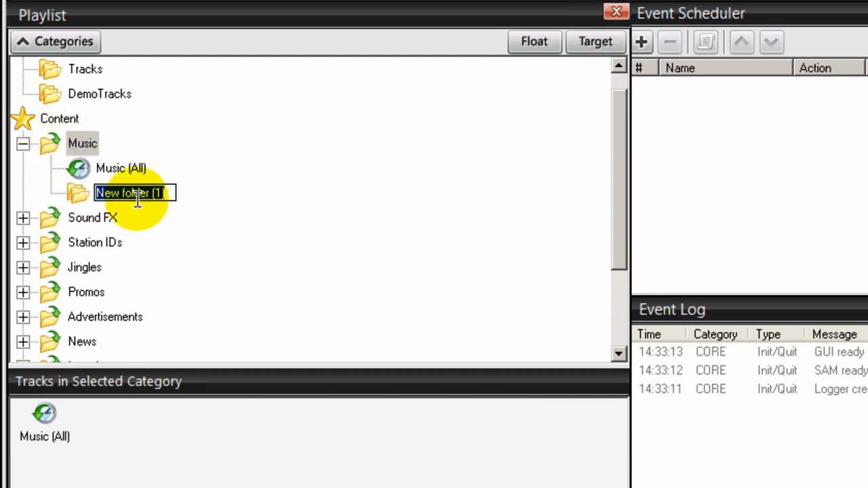
{"action": "type", "text": "Smooth Jazz"}
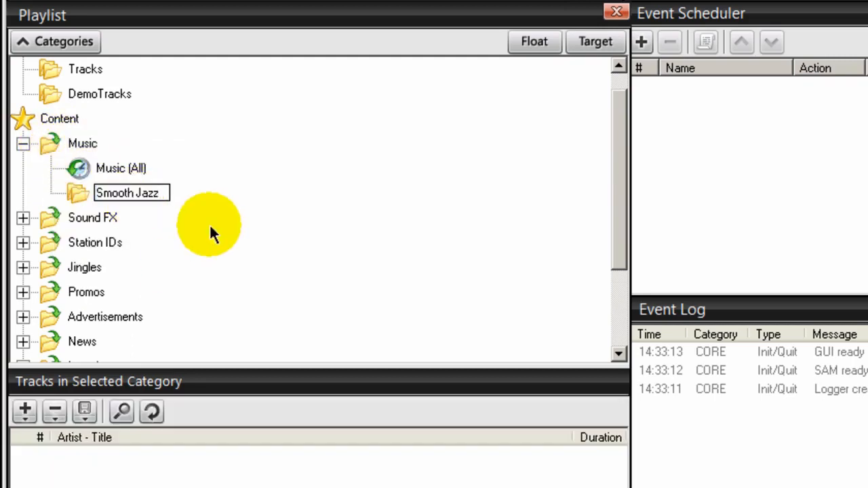
{"action": "left_click", "coordinate": [211, 223]}
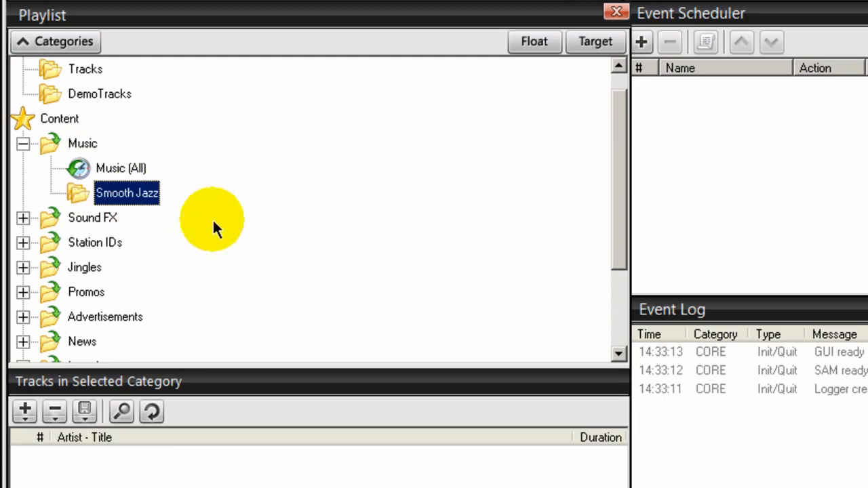
- Consult the station format notes and add a folder named Indie to the Music category
{"action": "left_click_drag", "start_coordinate": [102, 0], "coordinate": [638, 0]}
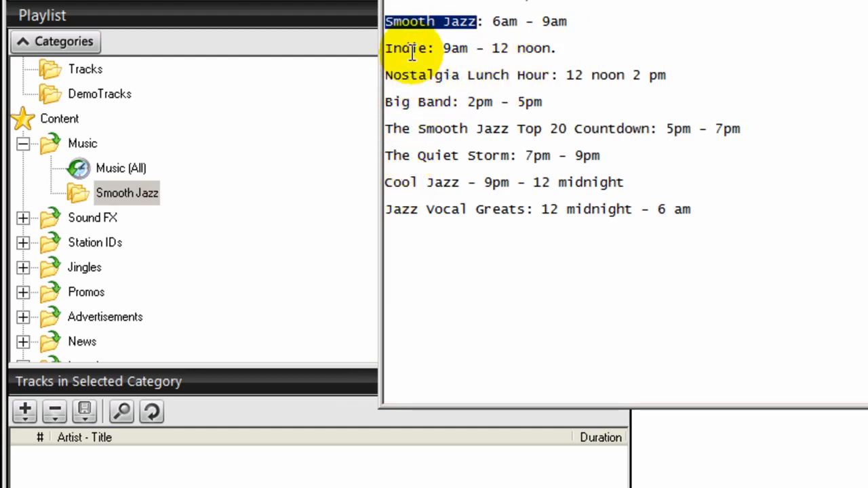
{"action": "left_click", "coordinate": [278, 169]}
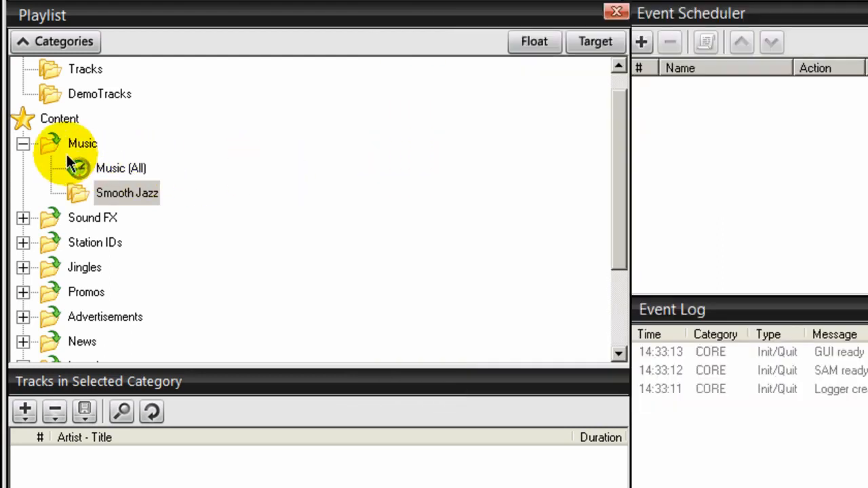
{"action": "right_click", "coordinate": [43, 142]}
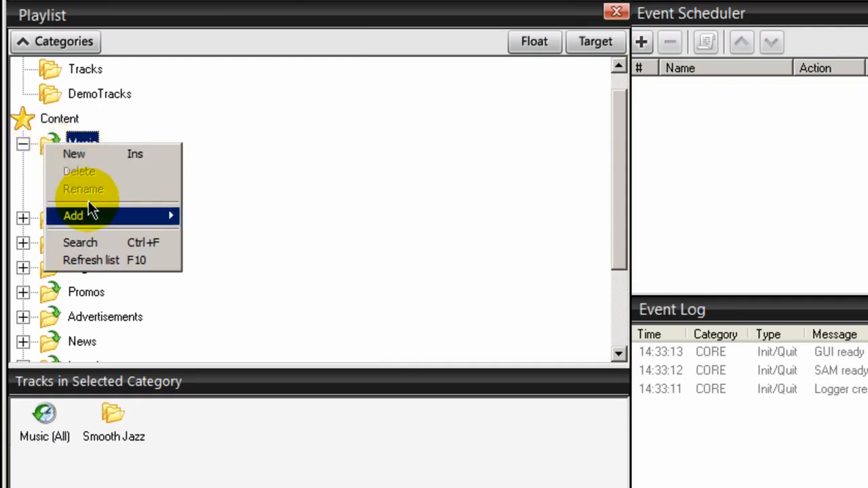
{"action": "left_click", "coordinate": [84, 153]}
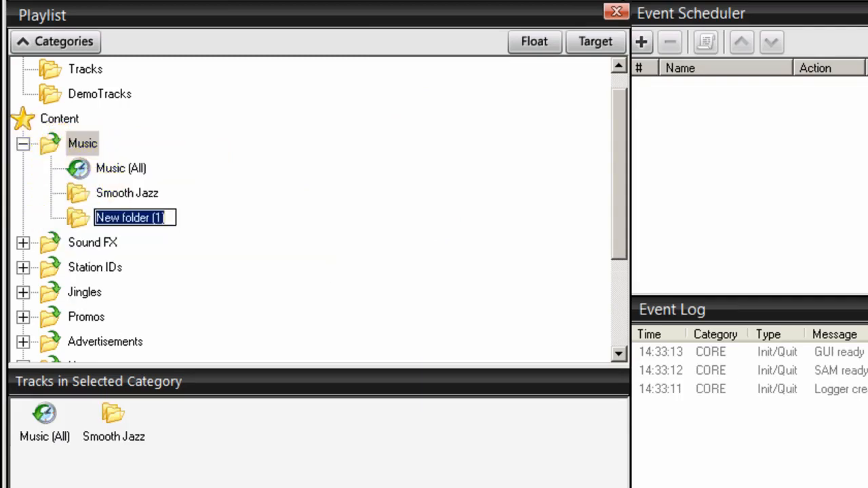
{"action": "type", "text": "Indie"}
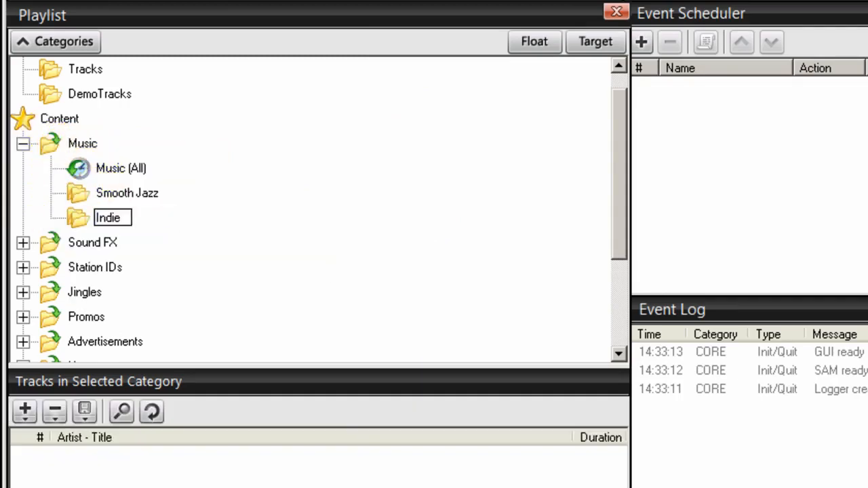
{"action": "key", "text": "Return"}
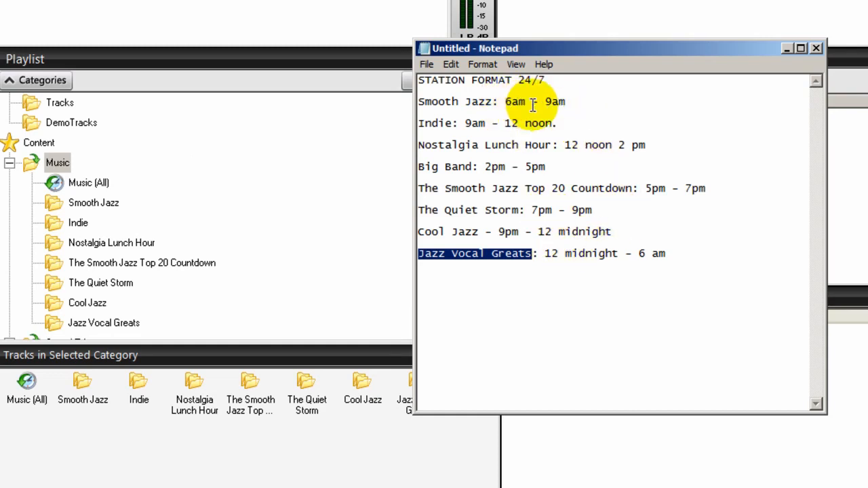
- Move the station format notes out of the way and delete the Tracks category under Playlist
{"action": "left_click_drag", "start_coordinate": [556, 49], "coordinate": [0, 61]}
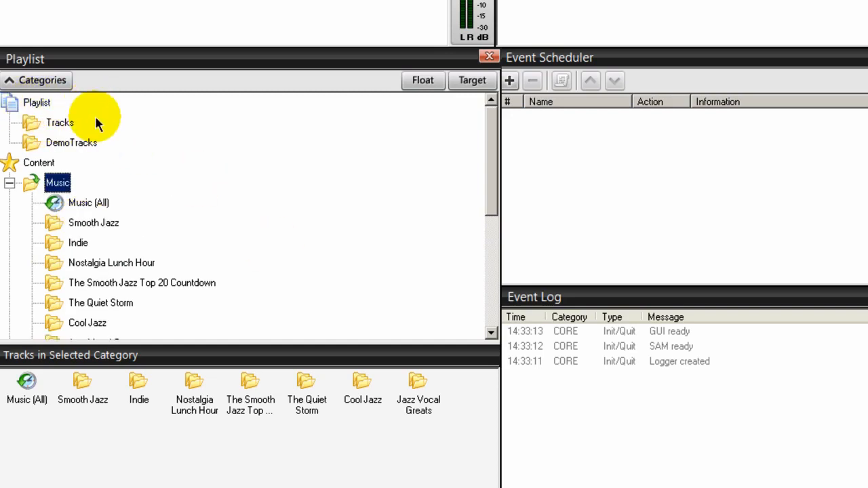
{"action": "left_click", "coordinate": [32, 119]}
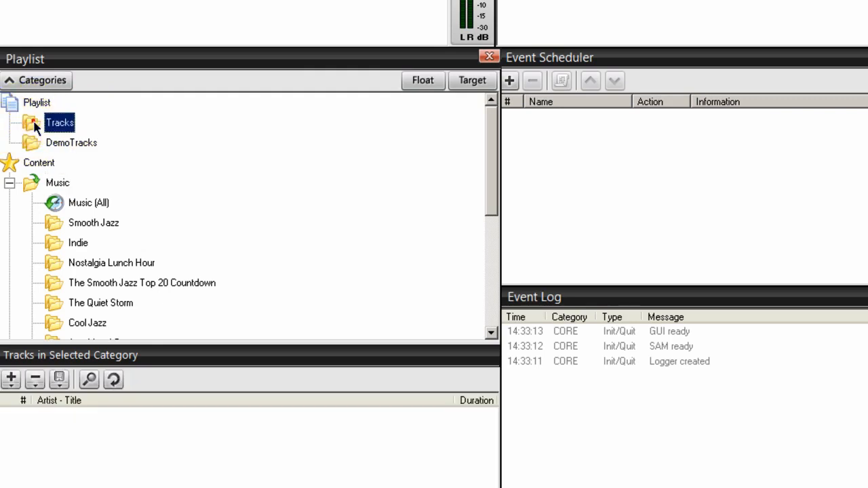
{"action": "right_click", "coordinate": [34, 120]}
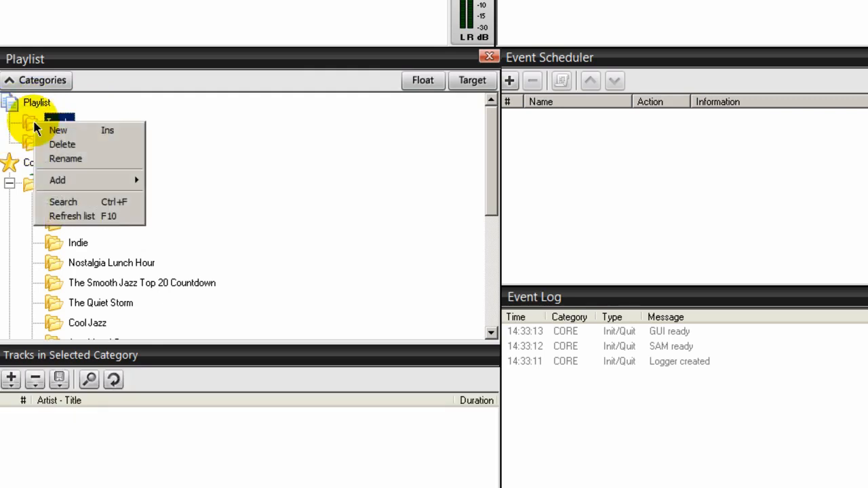
{"action": "left_click", "coordinate": [60, 143]}
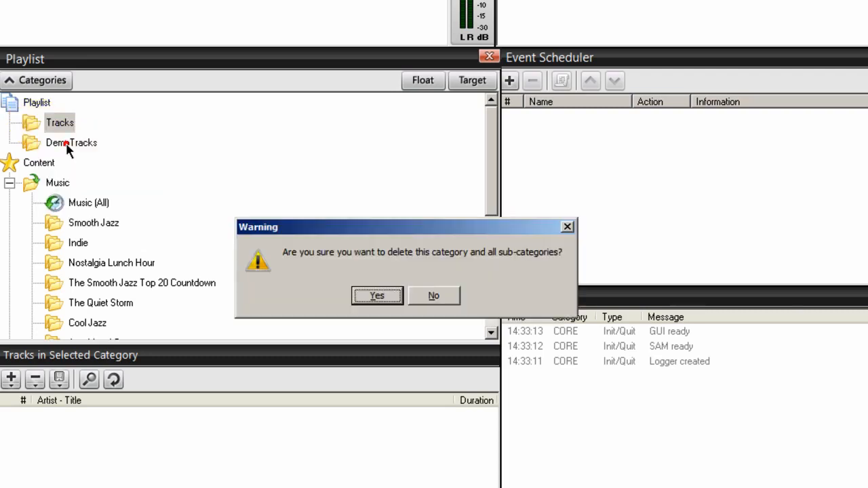
{"action": "left_click", "coordinate": [377, 296]}
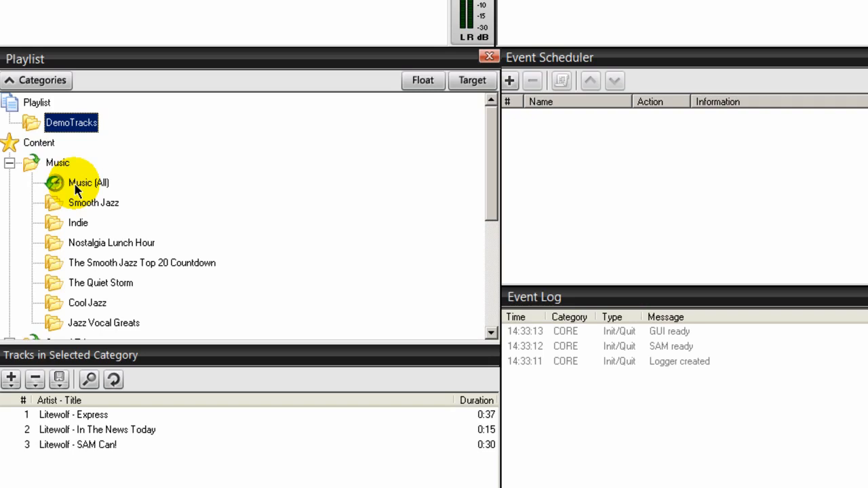
- Create a folder named Music Beds inside the Sound FX category and collapse that category
{"action": "scroll", "coordinate": [415, 226], "scroll_direction": "down", "scroll_amount": 2}
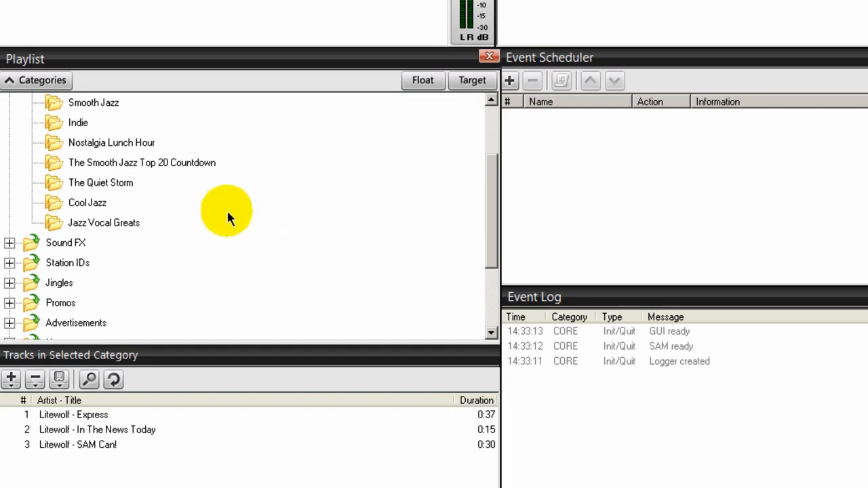
{"action": "left_click", "coordinate": [9, 244]}
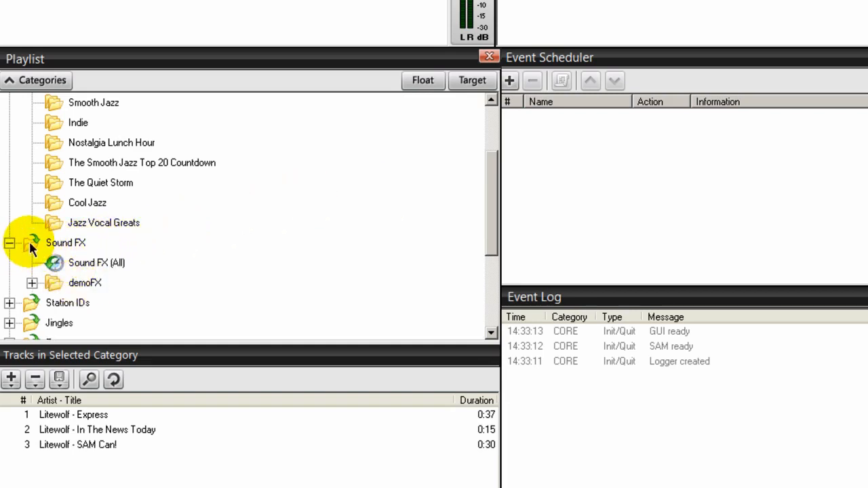
{"action": "right_click", "coordinate": [29, 245]}
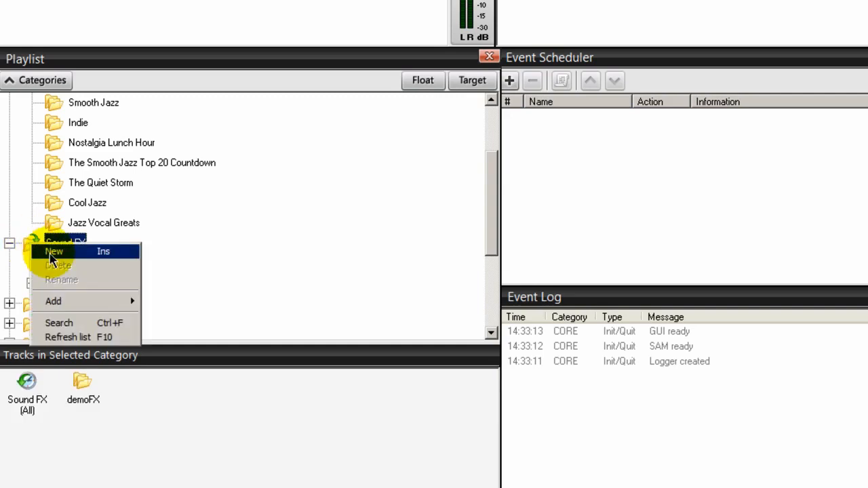
{"action": "left_click", "coordinate": [51, 254]}
{"action": "type", "text": "Musics"}
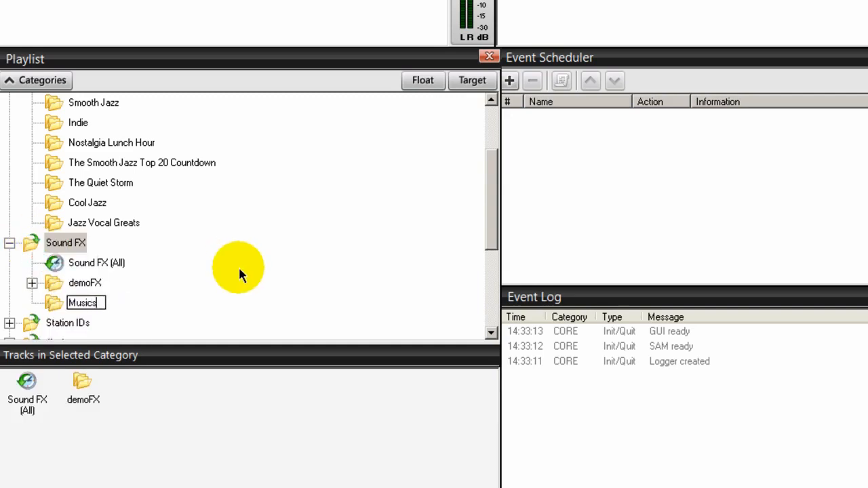
{"action": "key", "text": "BackSpace"}
{"action": "type", "text": "Beds"}
{"action": "key", "text": "Return"}
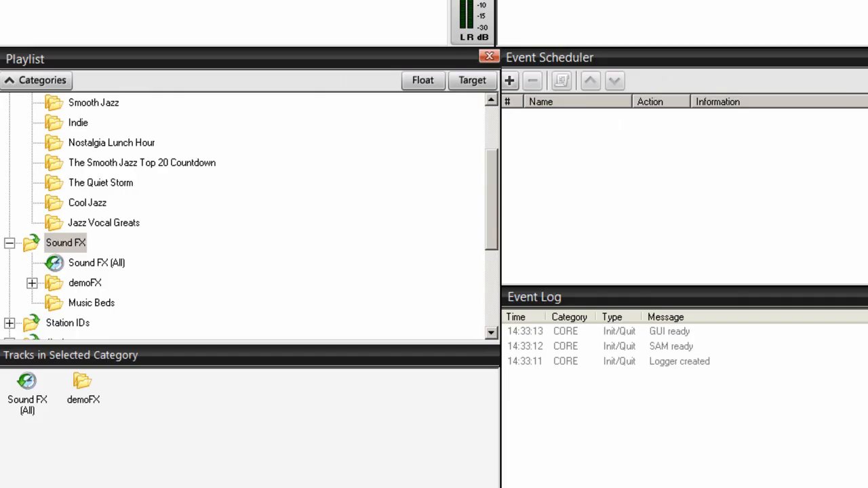
{"action": "left_click", "coordinate": [9, 243]}
- Create a folder named Top of the Hour inside the Station IDs category
{"action": "left_click", "coordinate": [10, 263]}
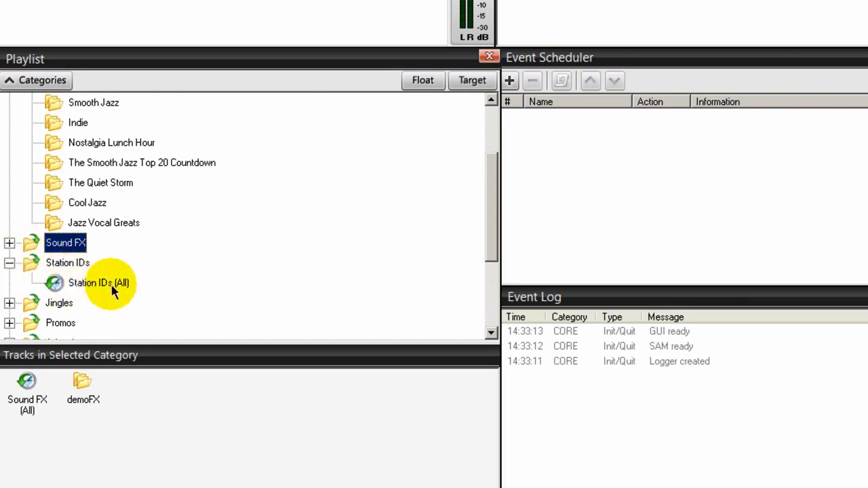
{"action": "right_click", "coordinate": [27, 263]}
{"action": "left_click", "coordinate": [42, 270]}
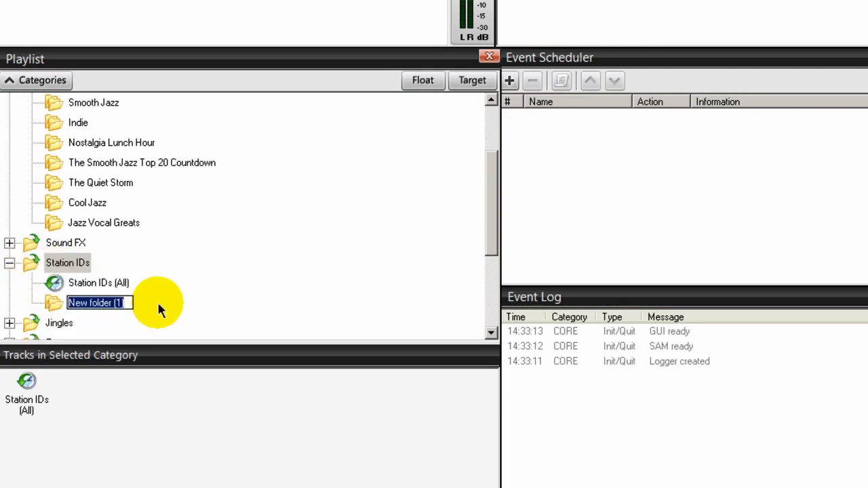
{"action": "type", "text": "Top of the Hour"}
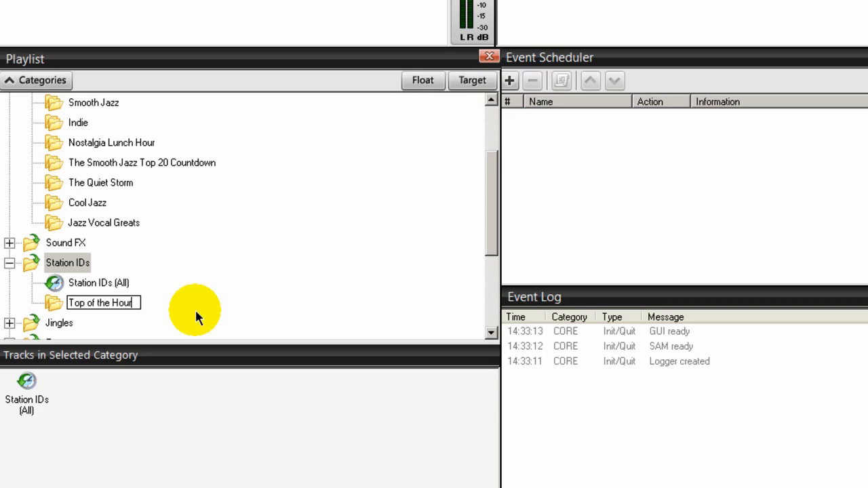
{"action": "left_click", "coordinate": [21, 264]}
- Add a folder named Listener Call Ins to the Station IDs category and collapse that category
{"action": "right_click", "coordinate": [32, 264]}
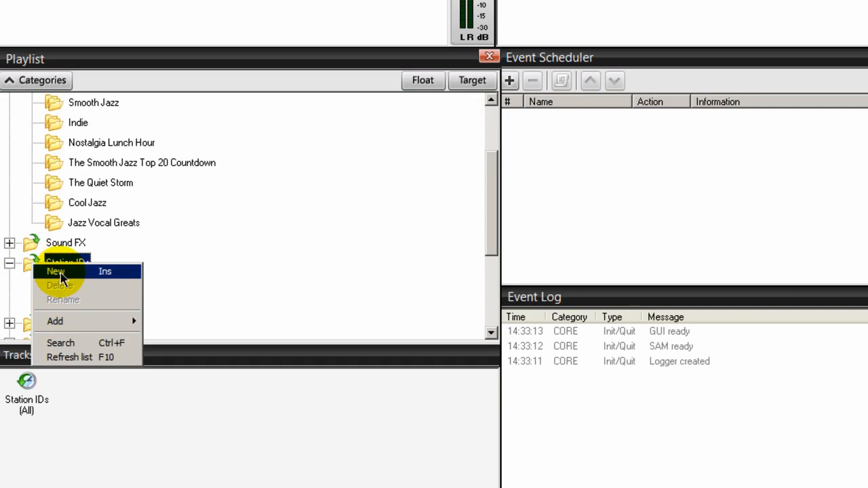
{"action": "left_click", "coordinate": [61, 275]}
{"action": "type", "text": "Listener Call"}
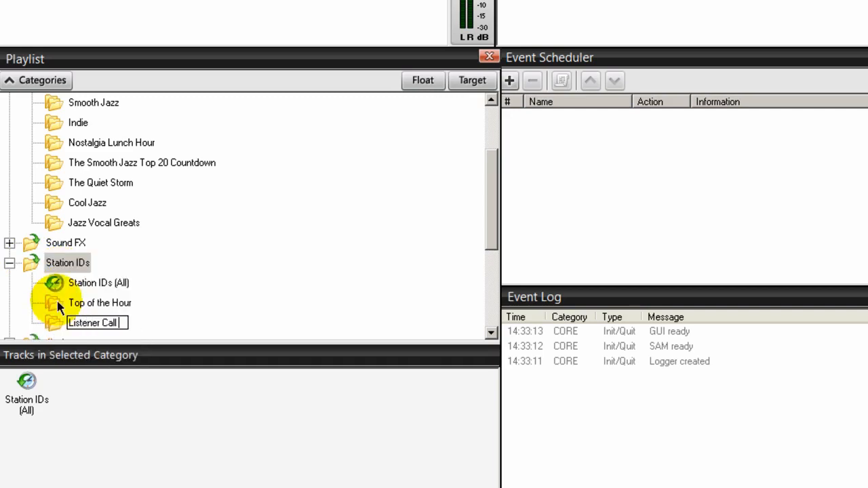
{"action": "type", "text": " Ins"}
{"action": "left_click", "coordinate": [228, 308]}
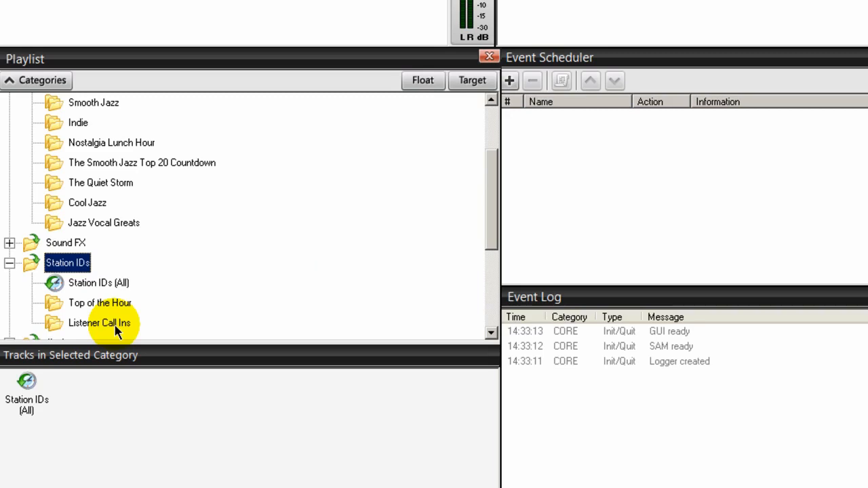
{"action": "left_click", "coordinate": [10, 262]}
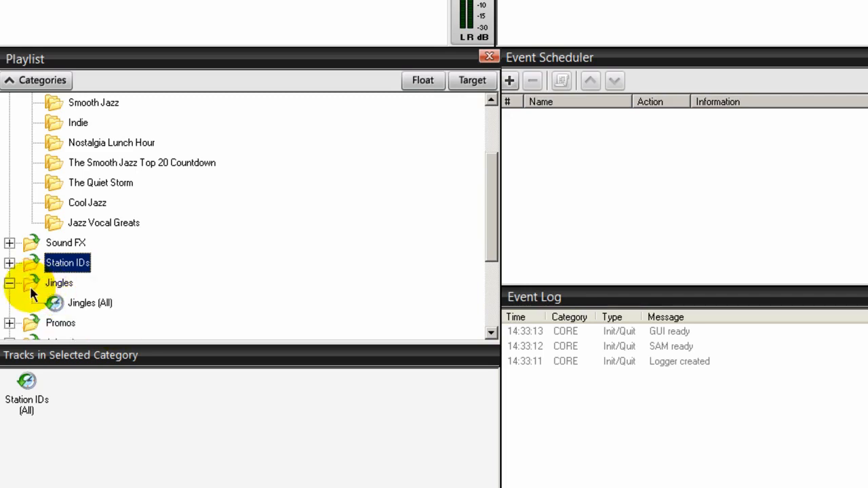
- Rename the DemoPromos folder in the Promos category as Station Promos and collapse Promos
{"action": "left_click", "coordinate": [30, 283]}
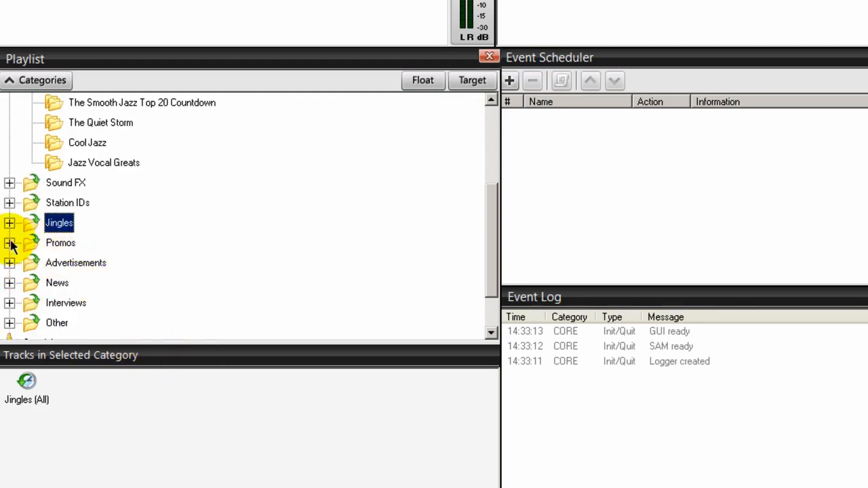
{"action": "left_click", "coordinate": [9, 243]}
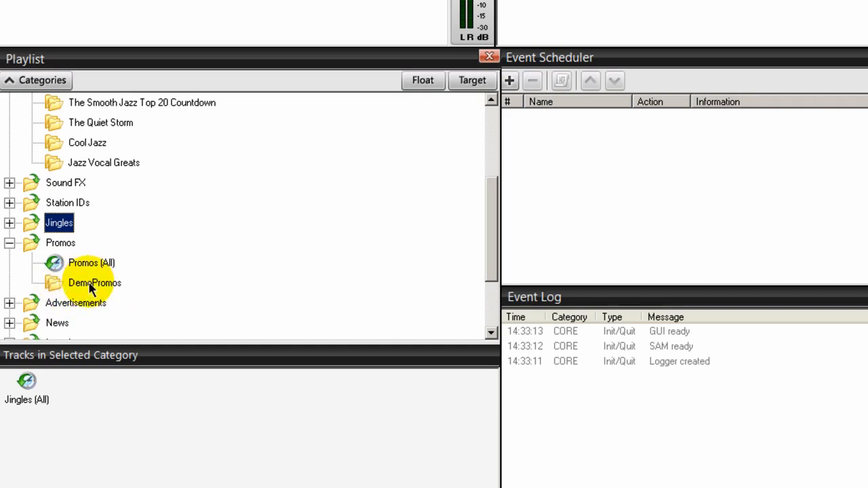
{"action": "right_click", "coordinate": [90, 289]}
{"action": "left_click", "coordinate": [73, 293]}
{"action": "left_click", "coordinate": [78, 287]}
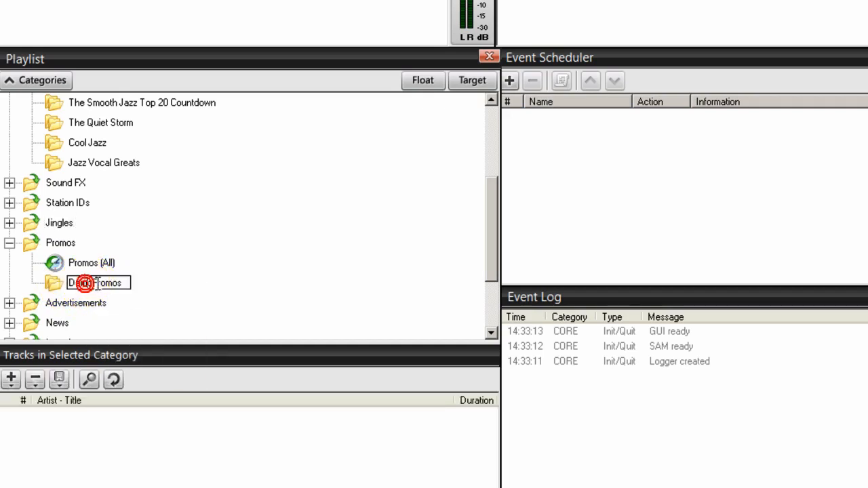
{"action": "double_click", "coordinate": [120, 283]}
{"action": "type", "text": "Station Promos"}
{"action": "key", "text": "Return"}
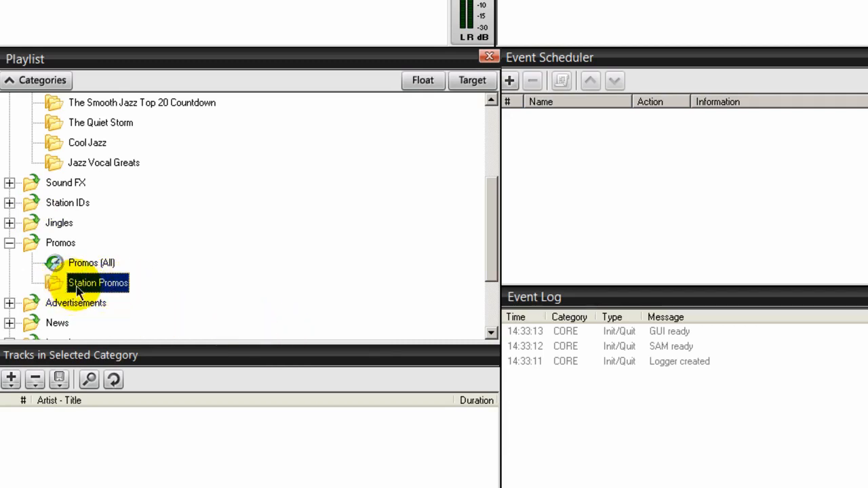
{"action": "left_click", "coordinate": [9, 242]}
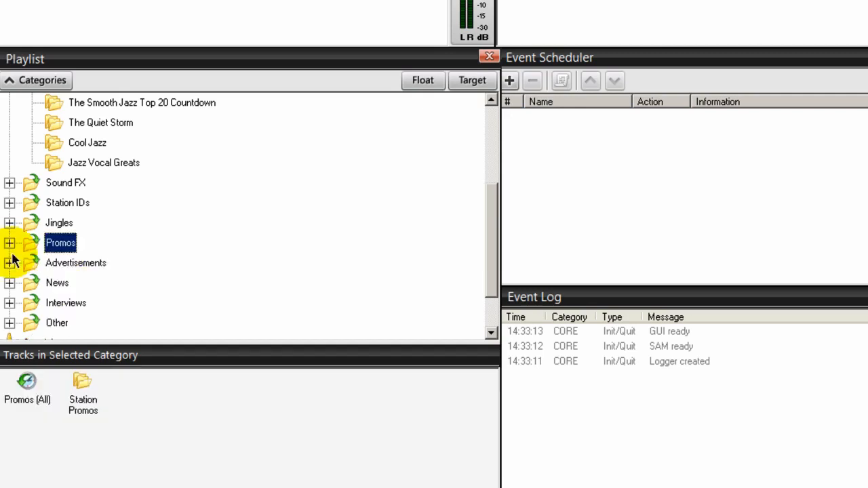
- Create a folder named Customer Ads inside the Advertisements category and collapse that category
{"action": "left_click", "coordinate": [9, 263]}
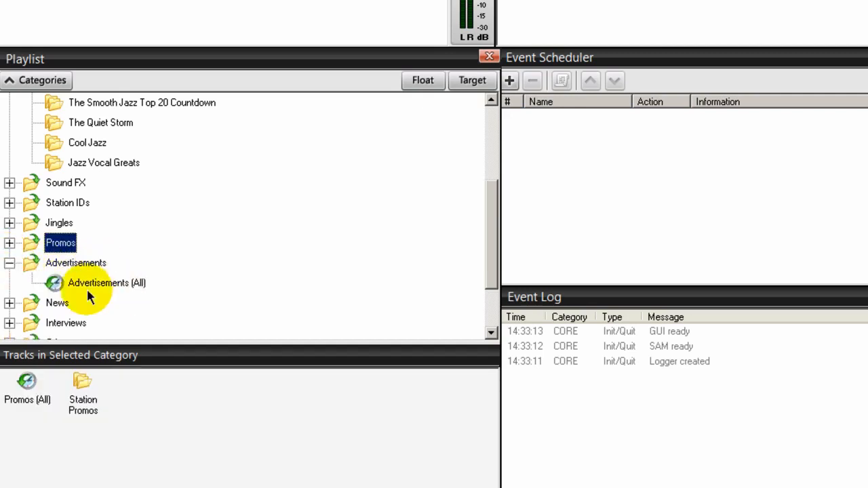
{"action": "right_click", "coordinate": [31, 263]}
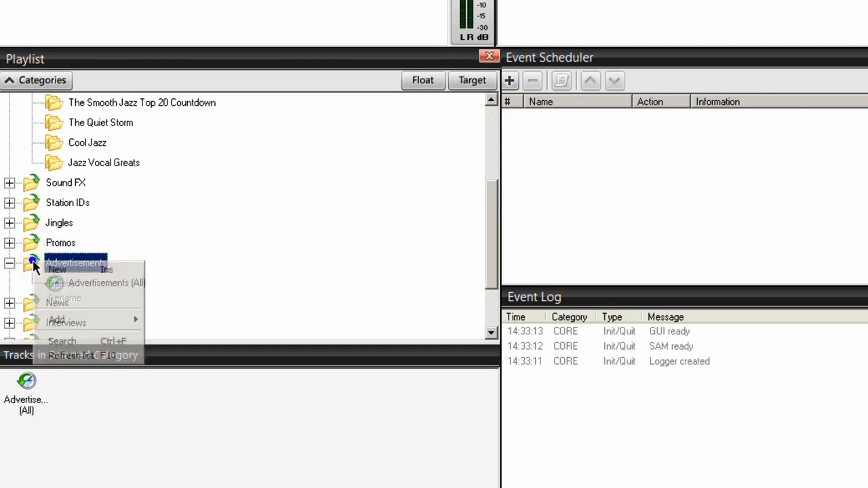
{"action": "left_click", "coordinate": [51, 271]}
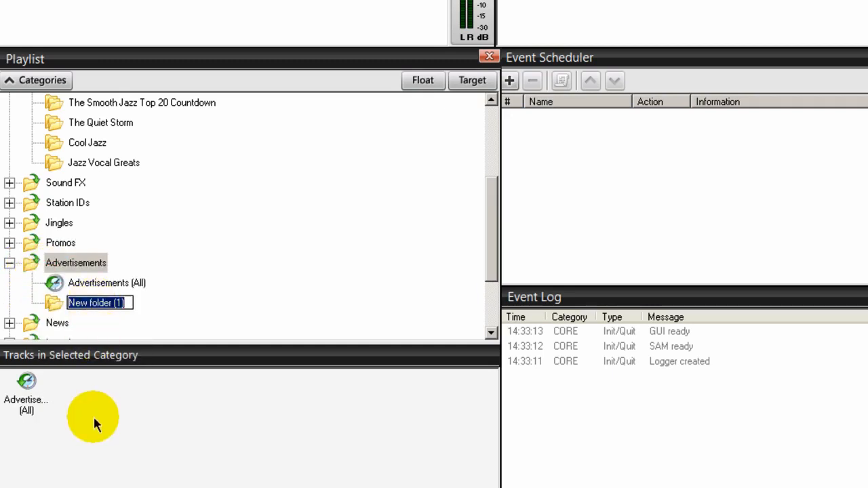
{"action": "type", "text": "Customer Ads"}
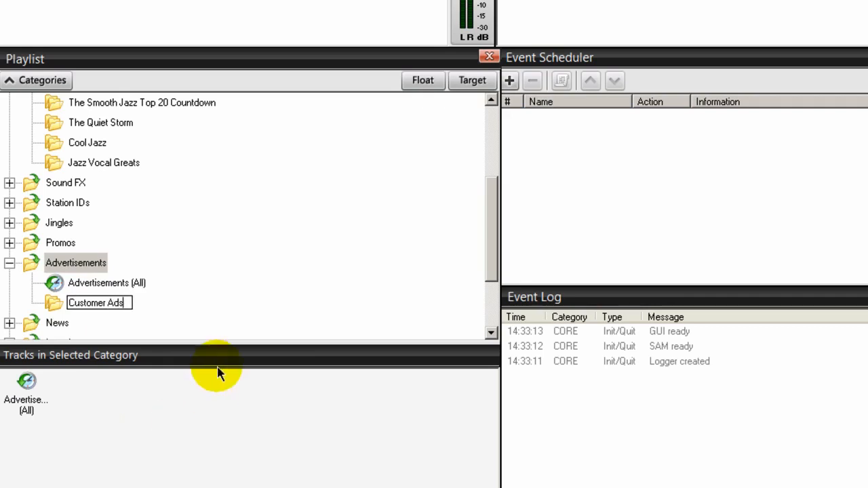
{"action": "left_click", "coordinate": [213, 303]}
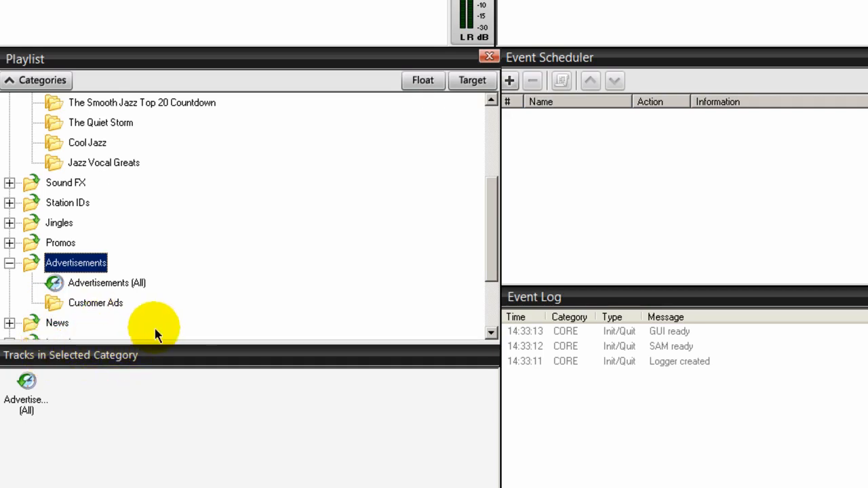
{"action": "left_click", "coordinate": [9, 263]}
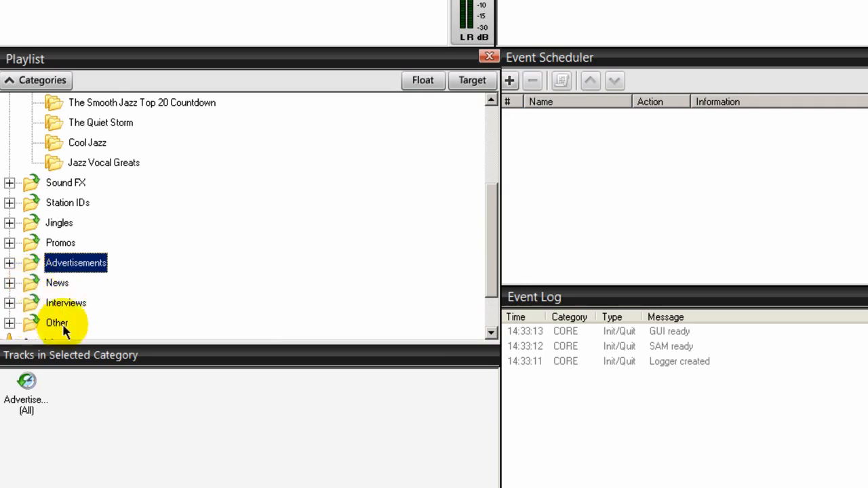
- Expand the News, Interviews and Other categories to view their contents
{"action": "left_click", "coordinate": [9, 282]}
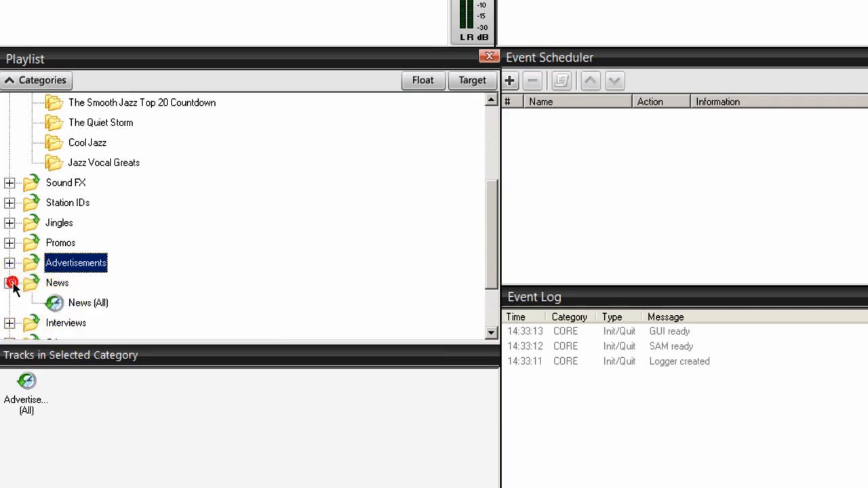
{"action": "scroll", "coordinate": [102, 298], "scroll_direction": "down", "scroll_amount": 2}
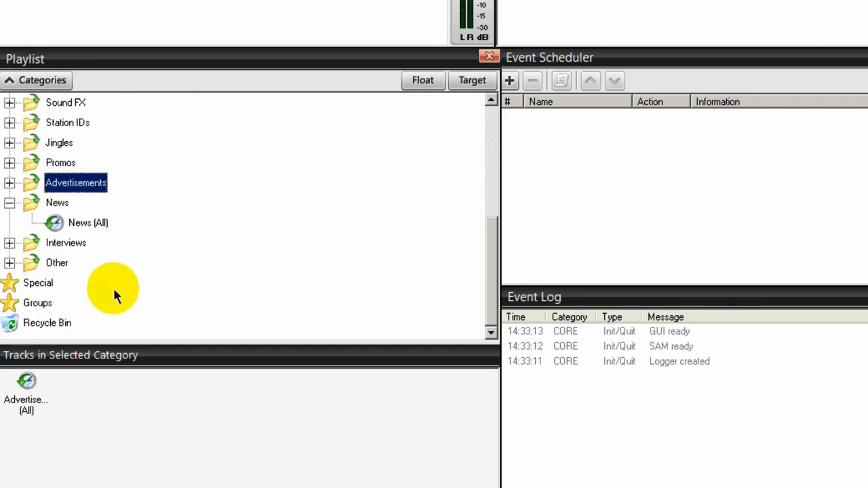
{"action": "left_click", "coordinate": [10, 242]}
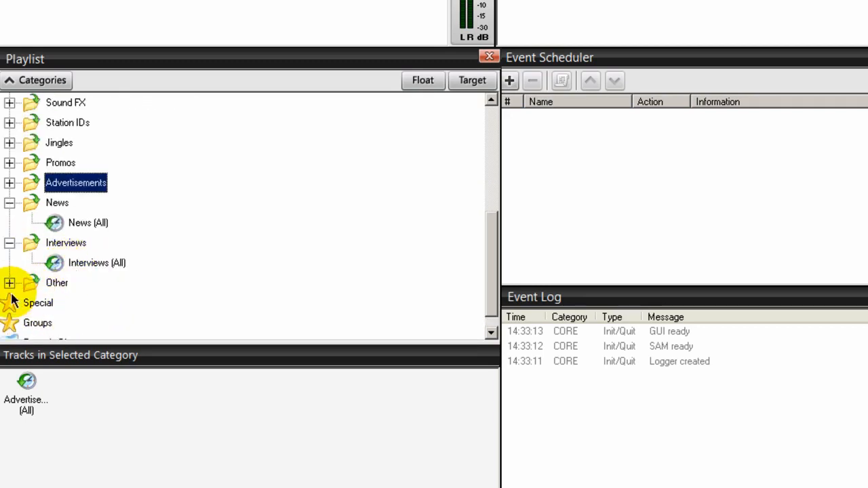
{"action": "left_click", "coordinate": [9, 283]}
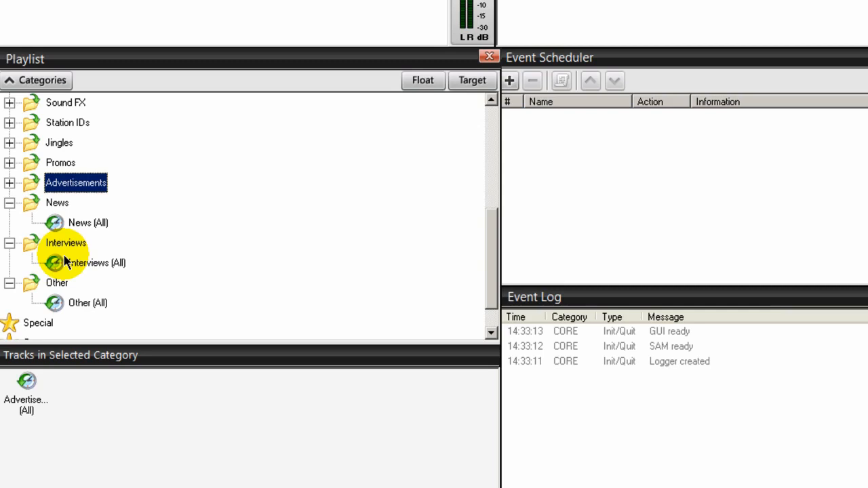
- Create a folder named Interview With Boney James inside the Interviews category
{"action": "right_click", "coordinate": [29, 242]}
{"action": "left_click", "coordinate": [51, 252]}
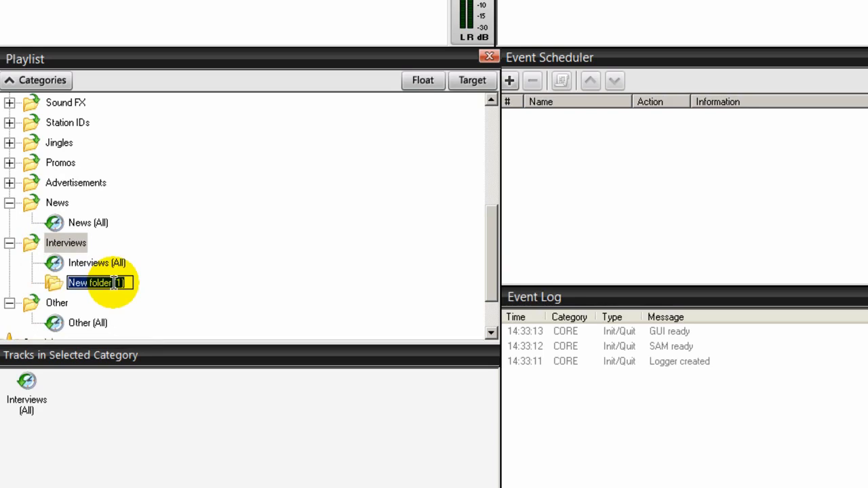
{"action": "type", "text": "Interview V"}
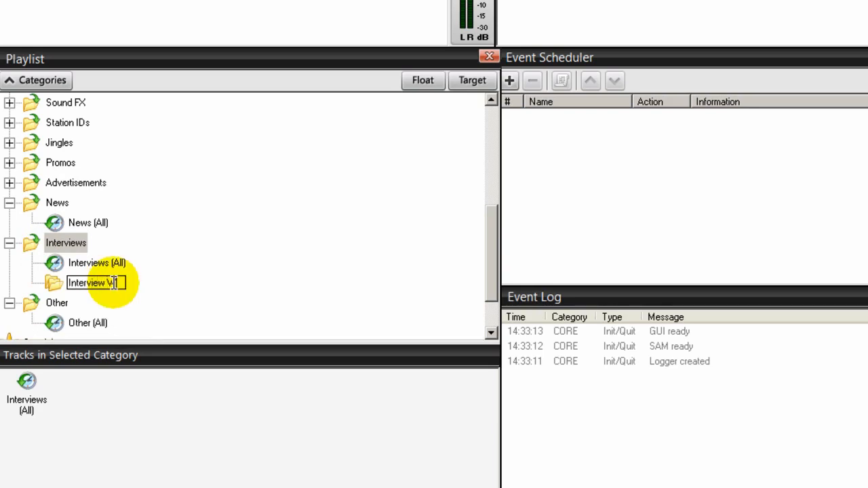
{"action": "type", "text": "ith Boney"}
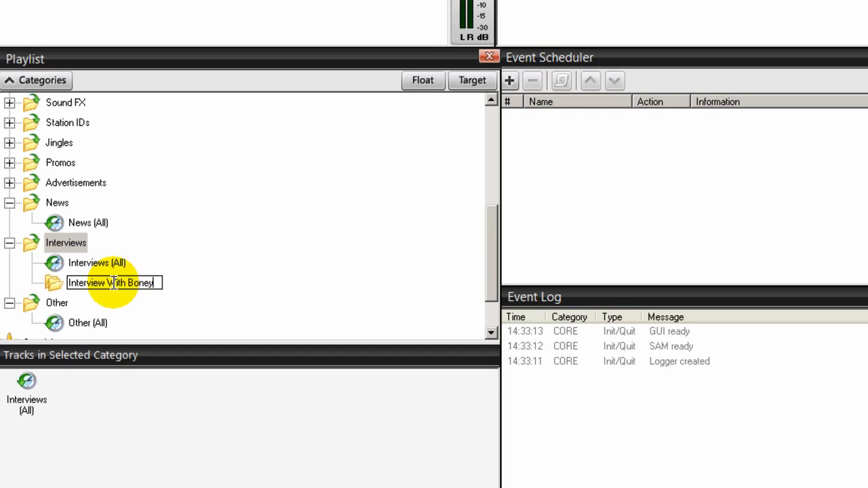
{"action": "type", "text": " James"}
{"action": "key", "text": "Return"}
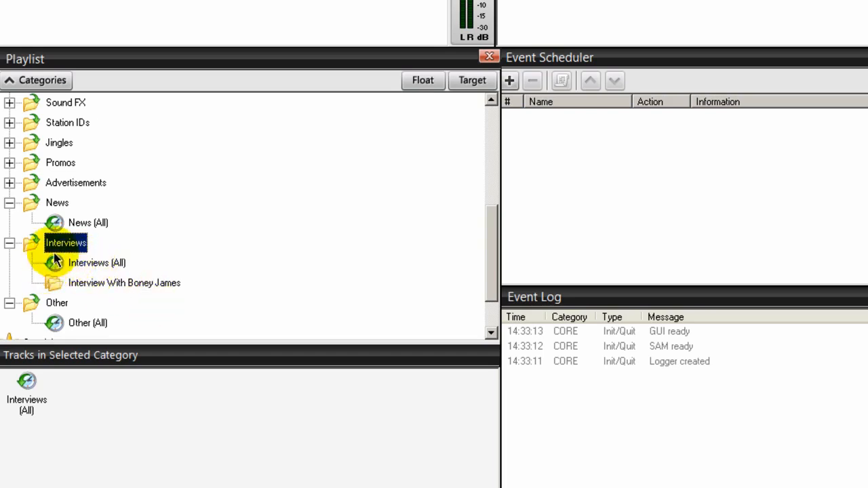
- Review the folders in the Music, Sound FX and Station IDs categories, expanding the collapsed ones
{"action": "scroll", "coordinate": [124, 291], "scroll_direction": "up", "scroll_amount": 4}
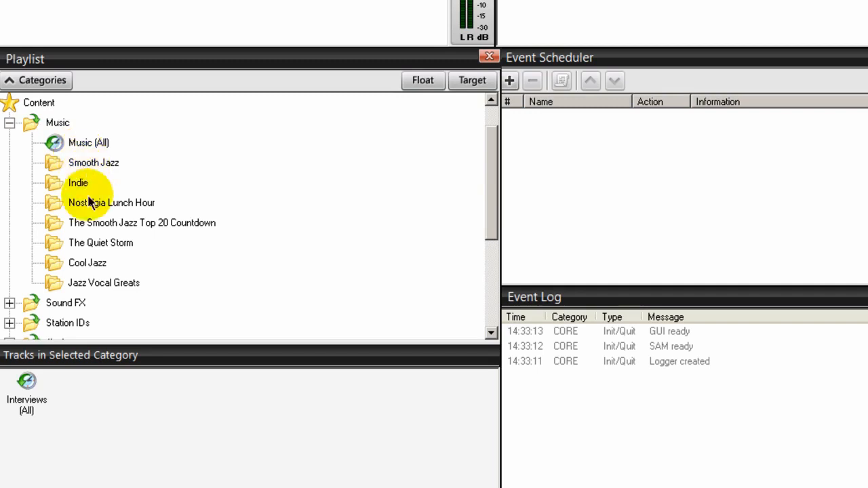
{"action": "scroll", "coordinate": [61, 255], "scroll_direction": "down", "scroll_amount": 1}
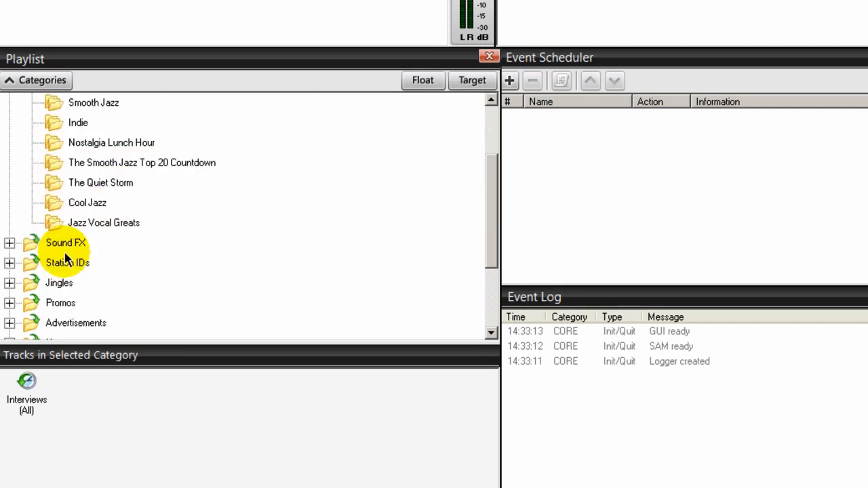
{"action": "left_click", "coordinate": [10, 242]}
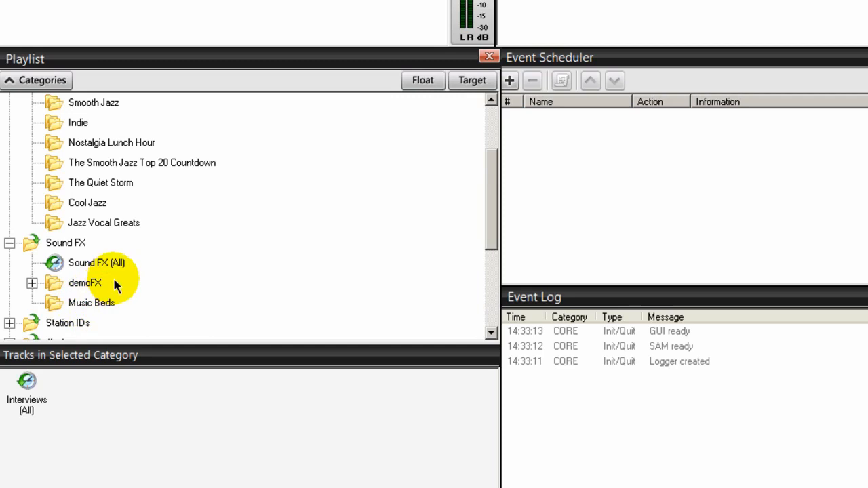
{"action": "scroll", "coordinate": [203, 190], "scroll_direction": "up", "scroll_amount": 1}
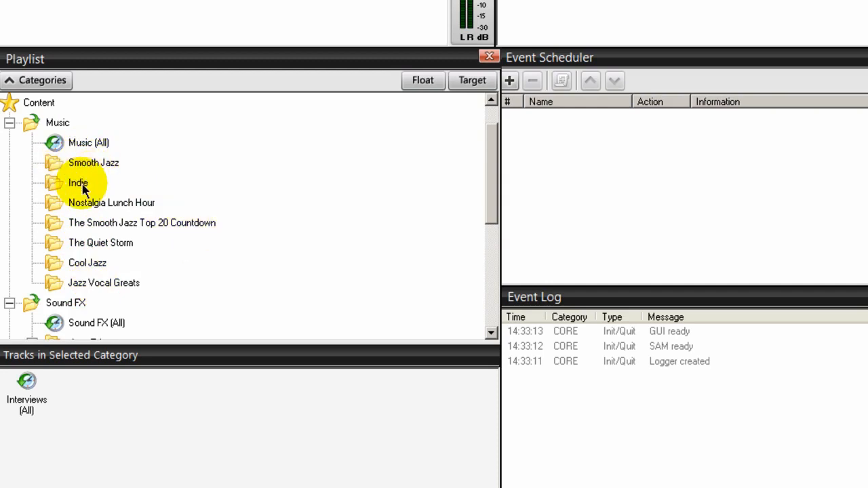
{"action": "scroll", "coordinate": [112, 200], "scroll_direction": "down", "scroll_amount": 1}
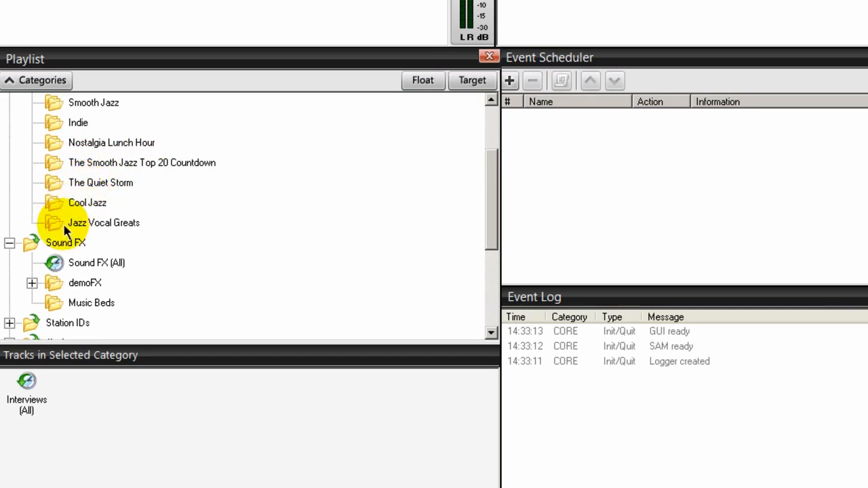
{"action": "scroll", "coordinate": [78, 264], "scroll_direction": "down", "scroll_amount": 1}
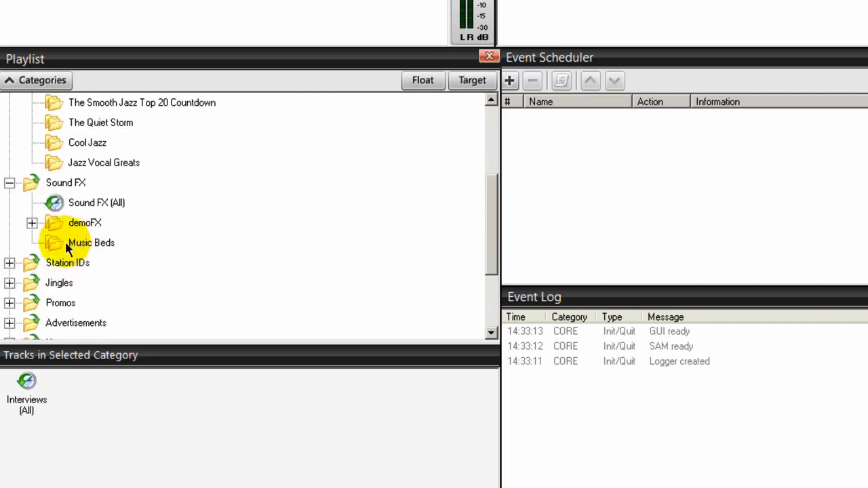
{"action": "left_click", "coordinate": [10, 262]}
{"action": "scroll", "coordinate": [156, 261], "scroll_direction": "down", "scroll_amount": 1}
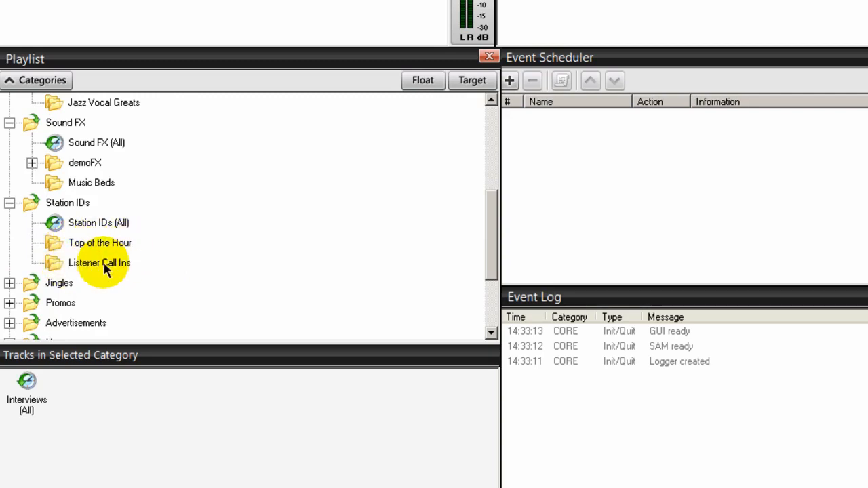
{"action": "scroll", "coordinate": [105, 268], "scroll_direction": "down", "scroll_amount": 1}
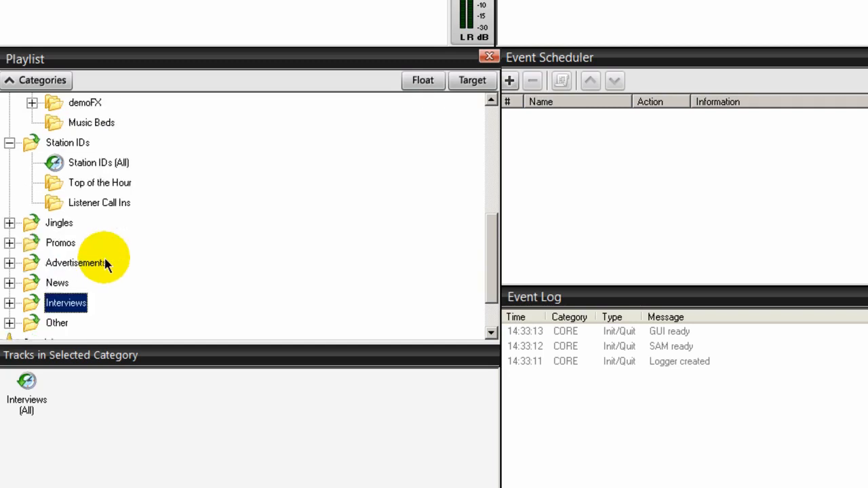
- Check the contents of the Jingles, Promos and Advertisements categories, collapsing Jingles and Promos after viewing and leaving Advertisements expanded
{"action": "left_click", "coordinate": [10, 223]}
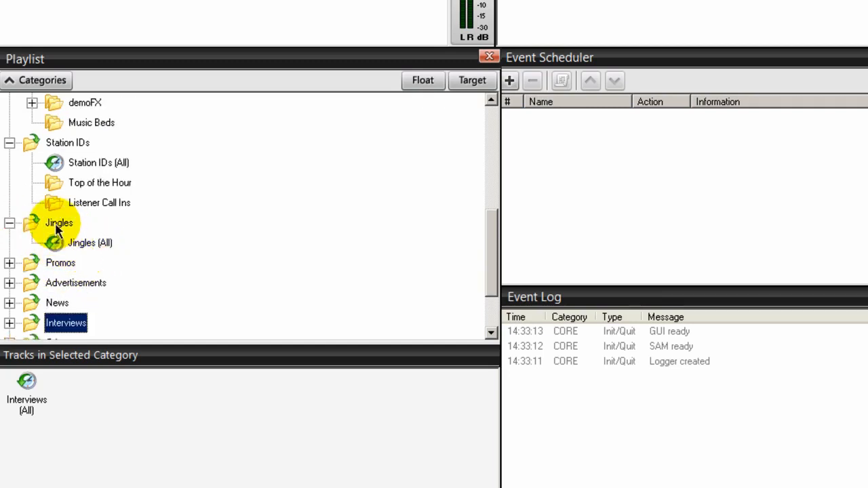
{"action": "left_click", "coordinate": [59, 225]}
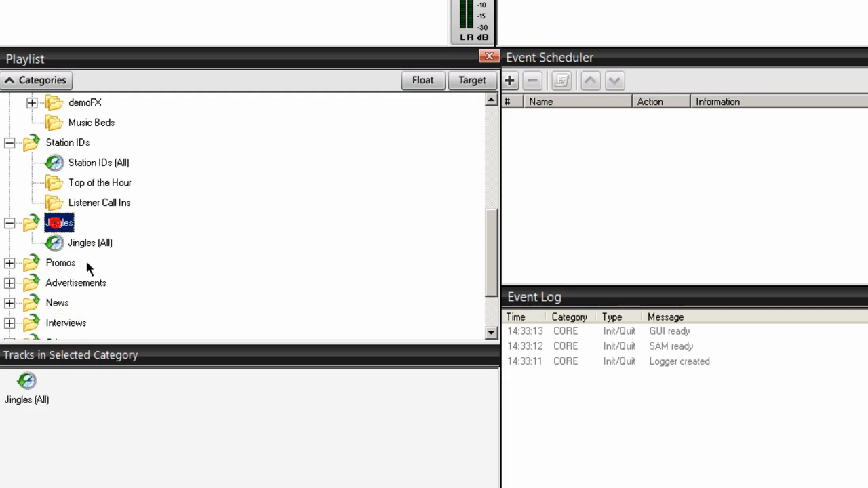
{"action": "left_click", "coordinate": [9, 222]}
{"action": "left_click", "coordinate": [10, 243]}
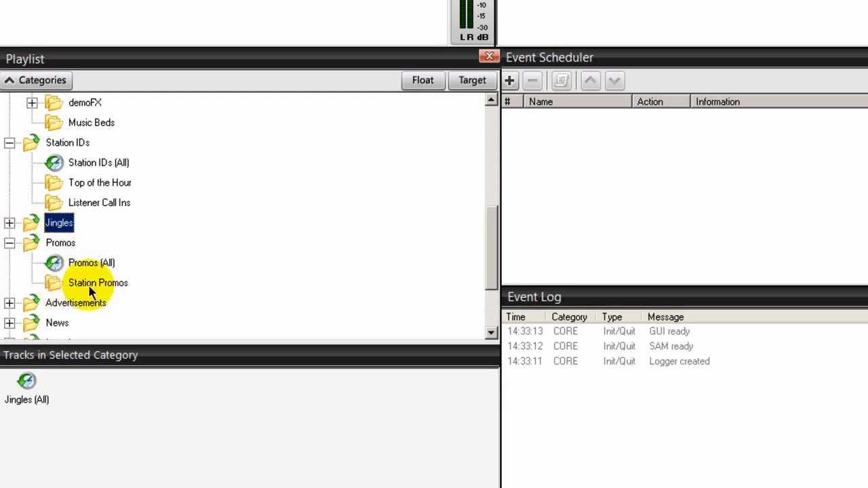
{"action": "left_click", "coordinate": [9, 243]}
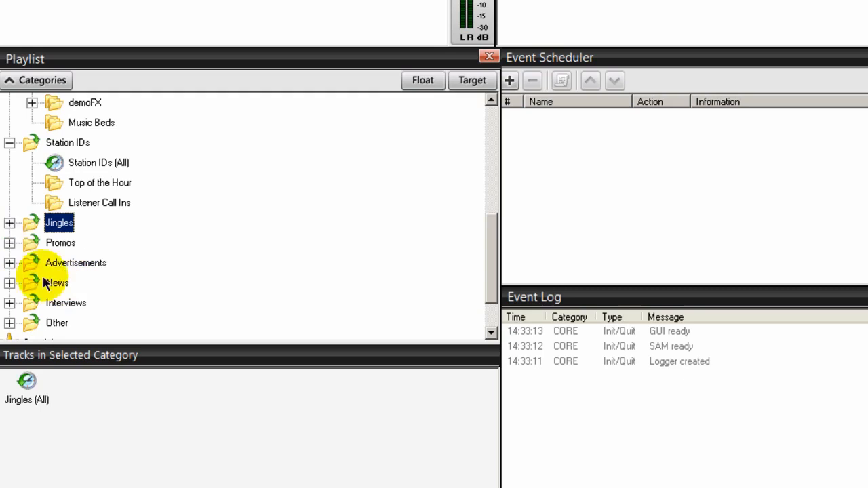
{"action": "left_click", "coordinate": [10, 263]}
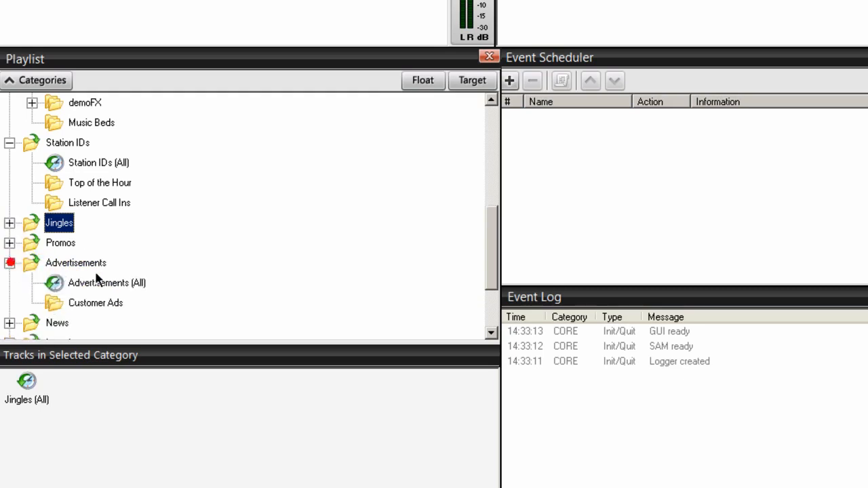
{"action": "scroll", "coordinate": [154, 267], "scroll_direction": "down", "scroll_amount": 1}
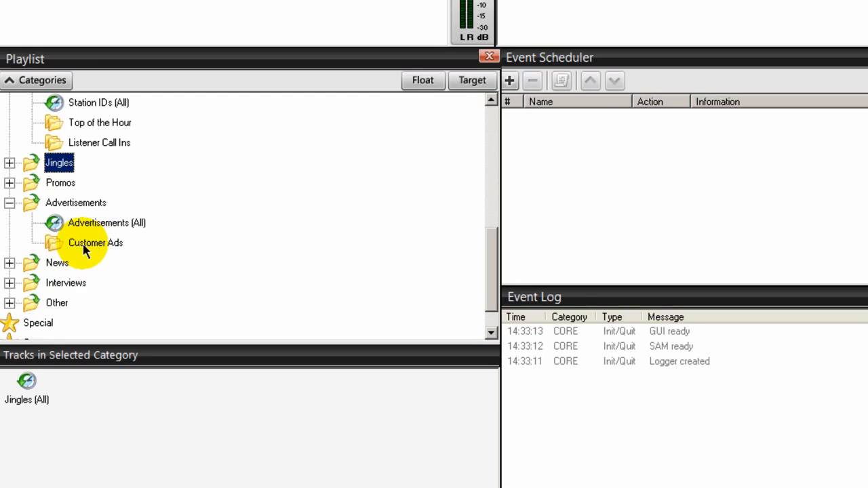
- Select the Smooth Jazz folder in the Music category and view the options for adding files to it, choosing none
{"action": "left_click_drag", "start_coordinate": [492, 265], "coordinate": [494, 109]}
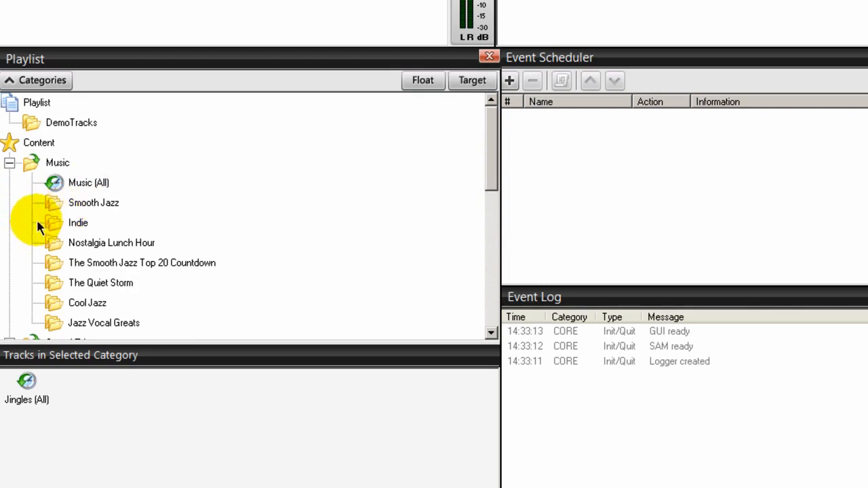
{"action": "left_click", "coordinate": [52, 204]}
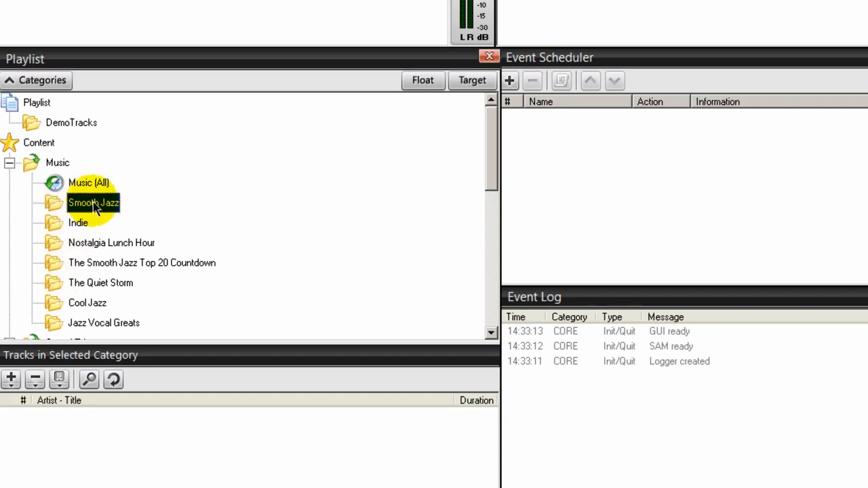
{"action": "left_click", "coordinate": [11, 382]}
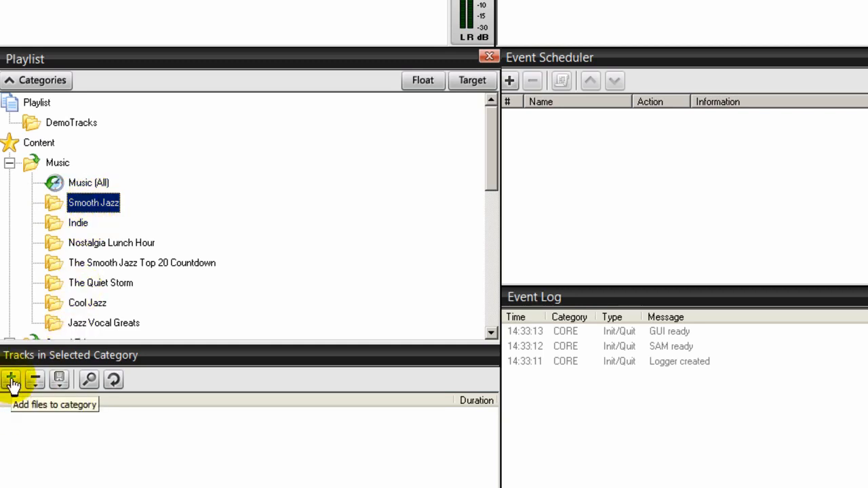
{"action": "left_click", "coordinate": [12, 382]}
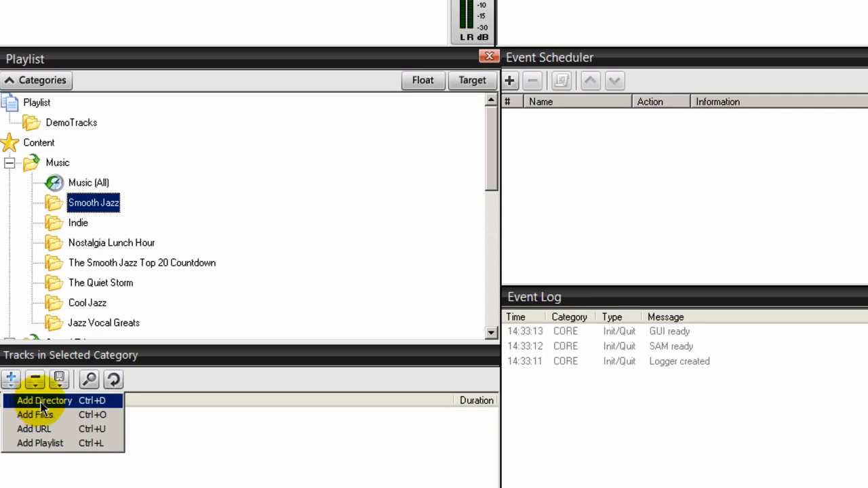
{"action": "left_click", "coordinate": [78, 208]}
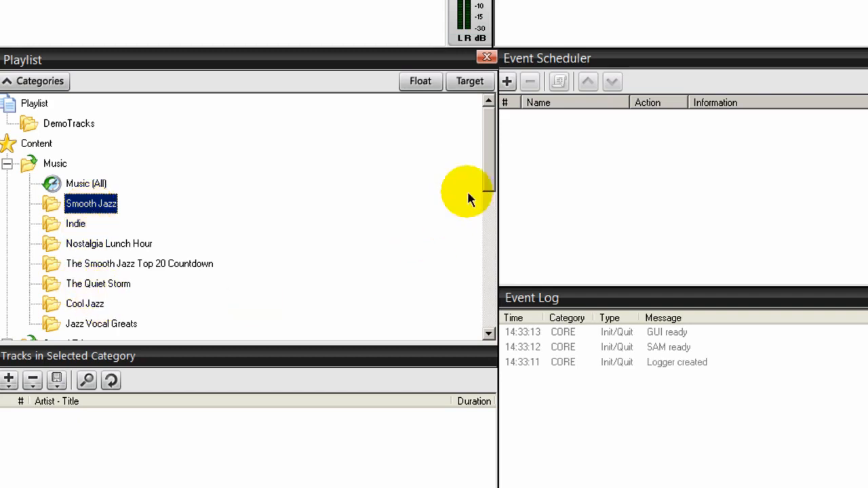
{"action": "left_click_drag", "start_coordinate": [491, 173], "coordinate": [479, 228]}
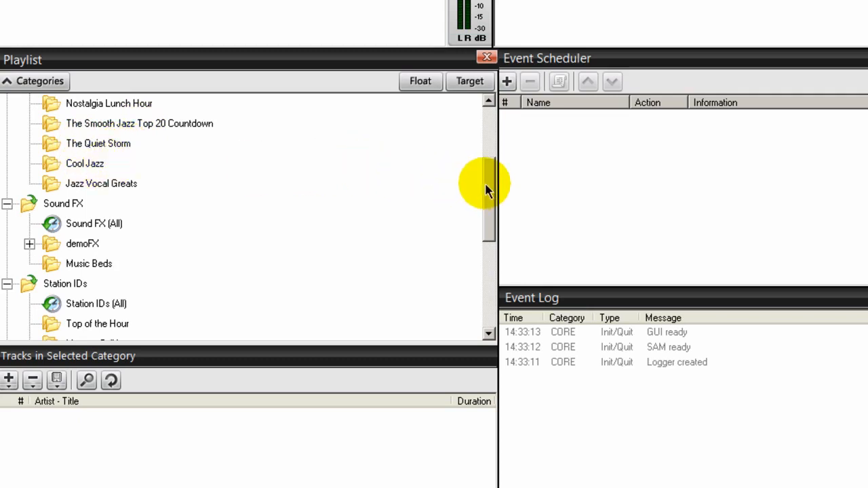
{"action": "left_click_drag", "start_coordinate": [486, 190], "coordinate": [486, 142]}
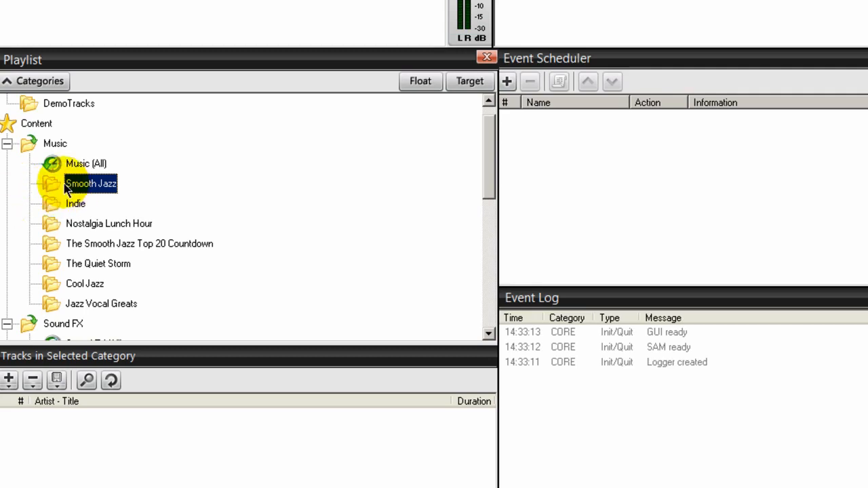
- Add the Sample Smooth Jazz directory, including subdirectories, to the Smooth Jazz folder in the Music category
{"action": "left_click", "coordinate": [10, 383]}
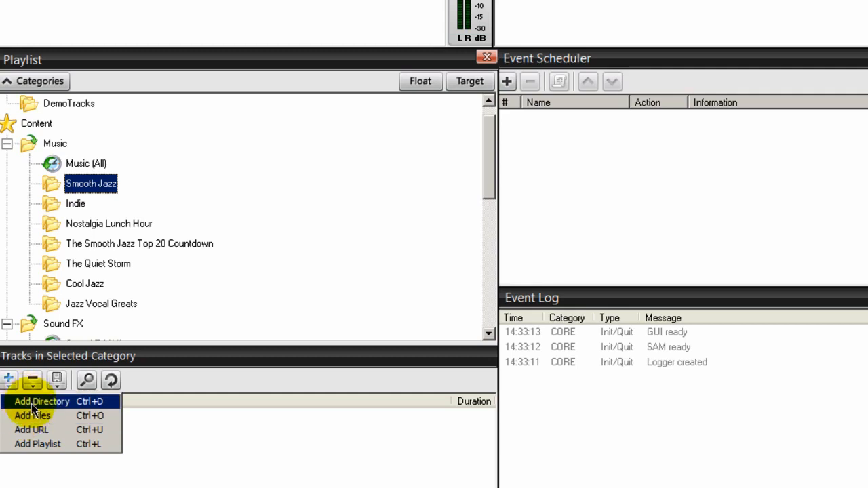
{"action": "left_click", "coordinate": [31, 402]}
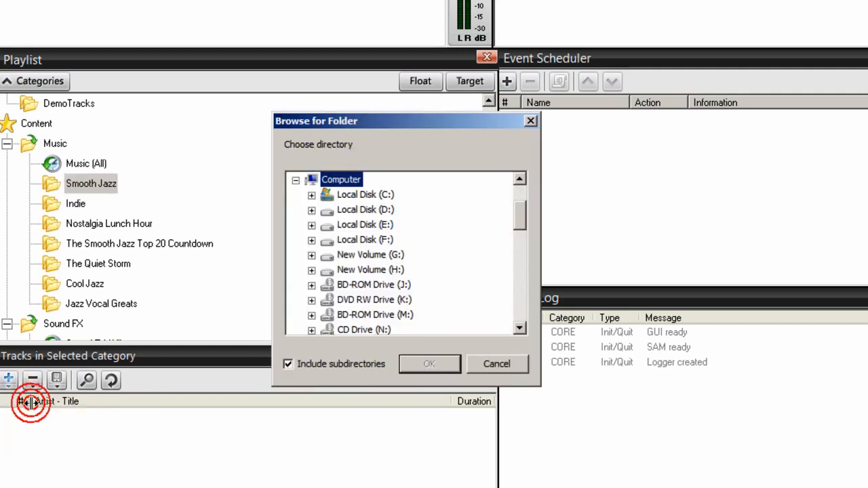
{"action": "left_click", "coordinate": [518, 203]}
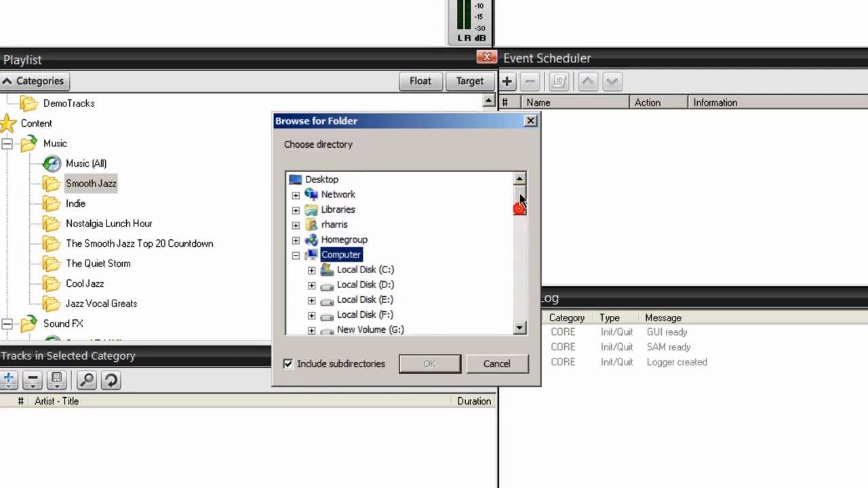
{"action": "left_click", "coordinate": [292, 180]}
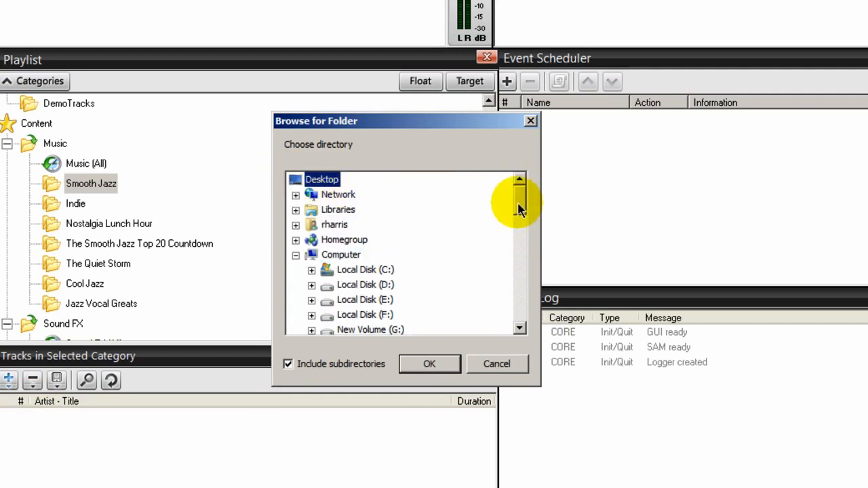
{"action": "left_click_drag", "start_coordinate": [519, 207], "coordinate": [520, 303]}
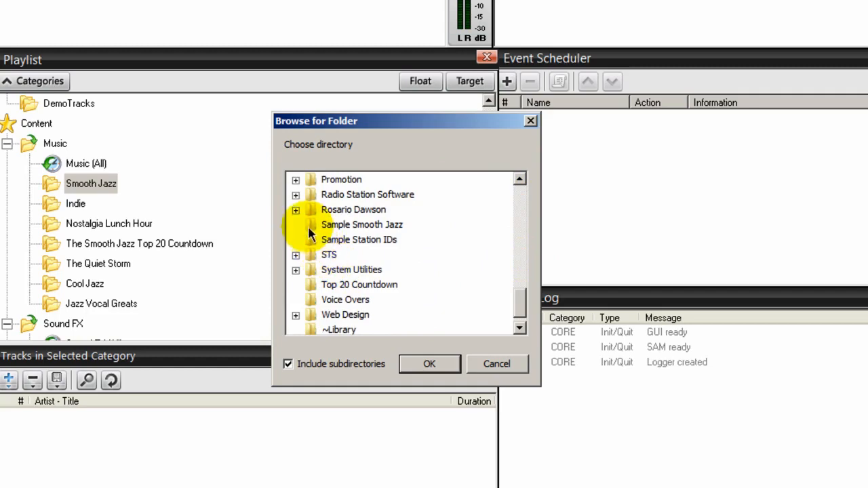
{"action": "left_click", "coordinate": [313, 225]}
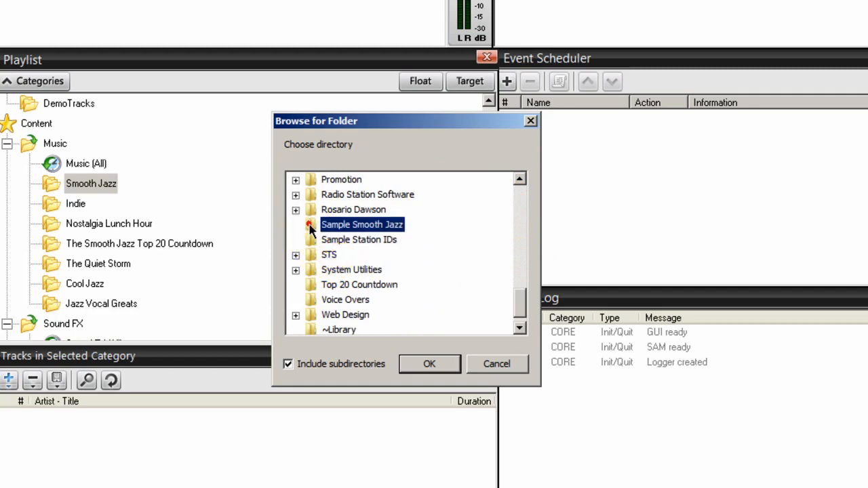
{"action": "left_click", "coordinate": [427, 364]}
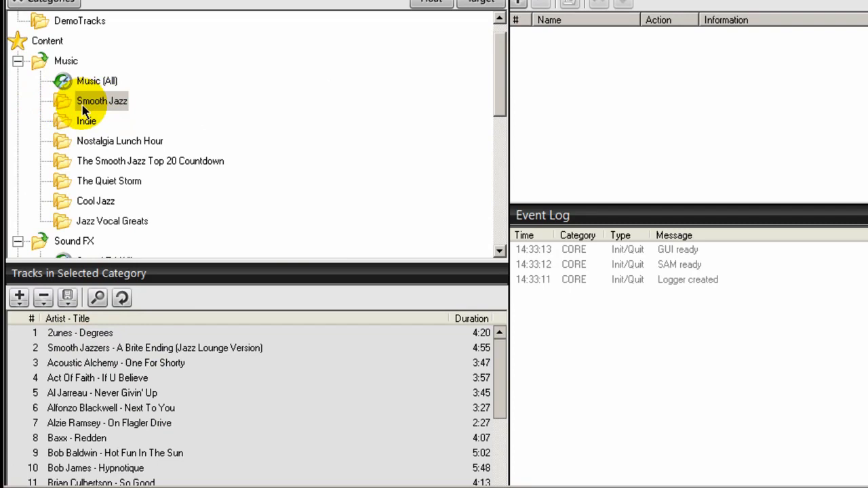
- Add the Sample Station IDs directory, including subdirectories, to the Top of the Hour folder in the Station IDs category
{"action": "left_click_drag", "start_coordinate": [498, 95], "coordinate": [499, 178]}
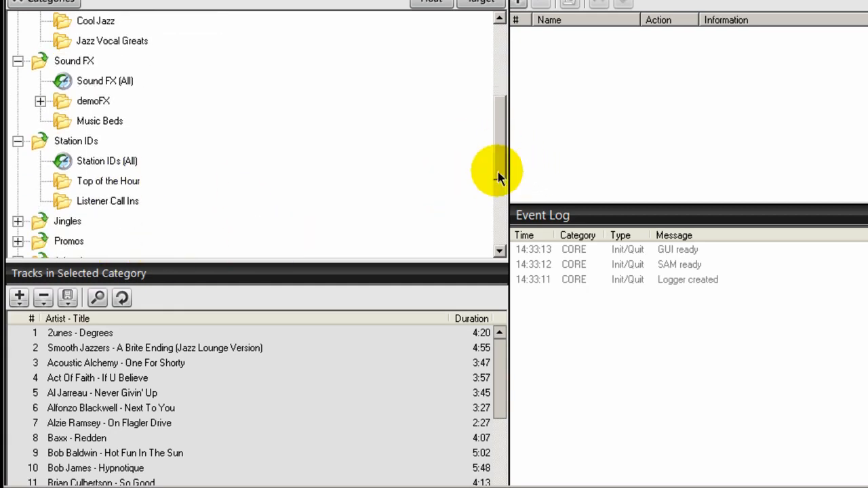
{"action": "left_click", "coordinate": [63, 183]}
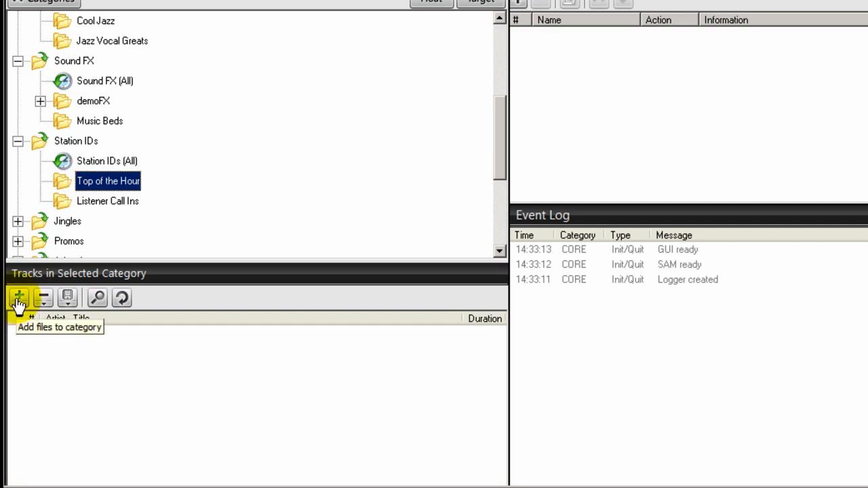
{"action": "left_click", "coordinate": [18, 299]}
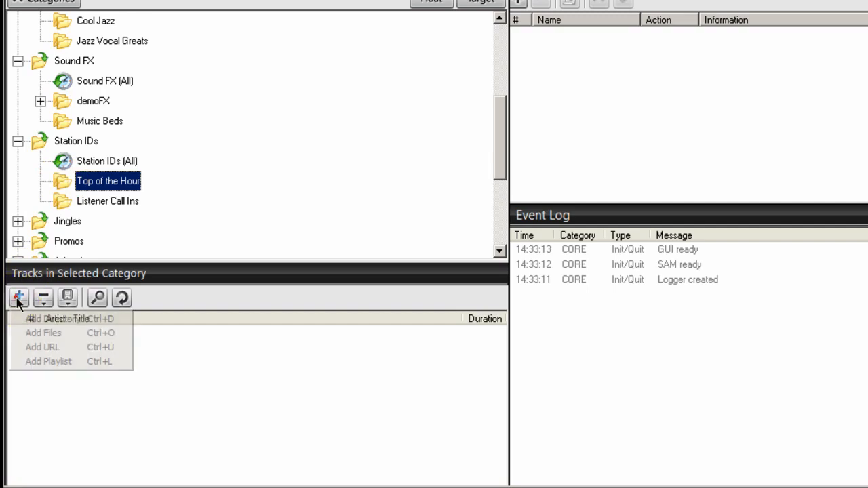
{"action": "left_click", "coordinate": [50, 319]}
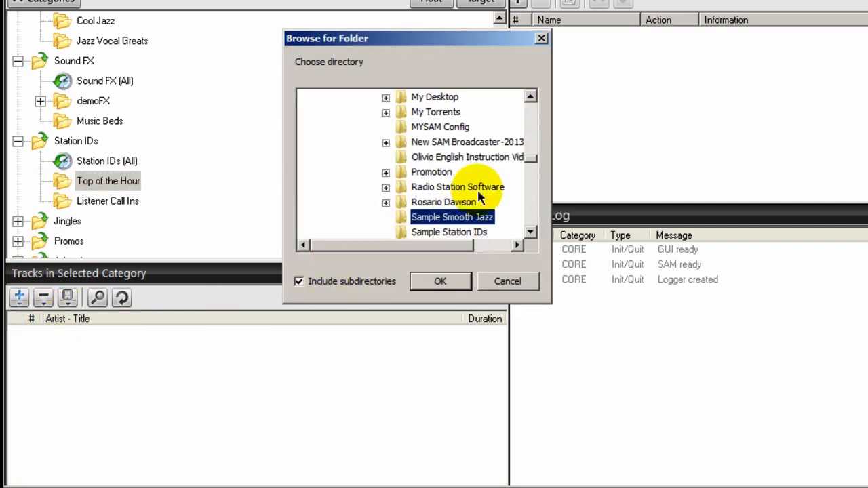
{"action": "left_click", "coordinate": [531, 233]}
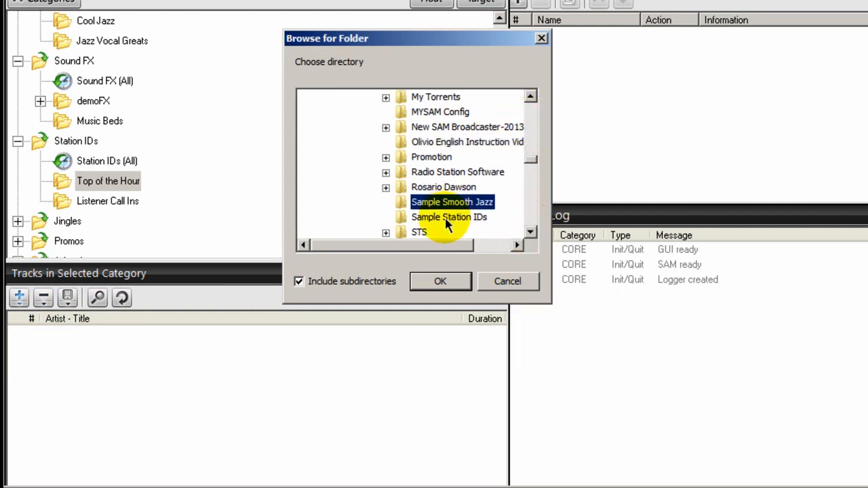
{"action": "left_click", "coordinate": [447, 217]}
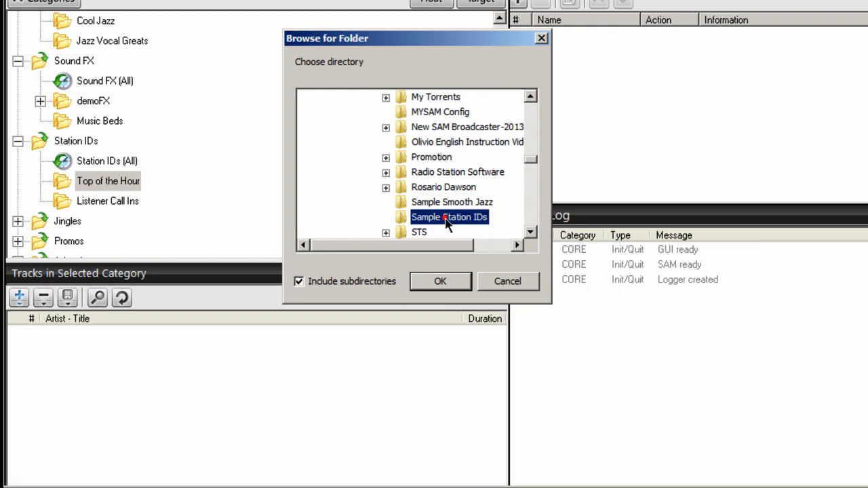
{"action": "left_click", "coordinate": [441, 282]}
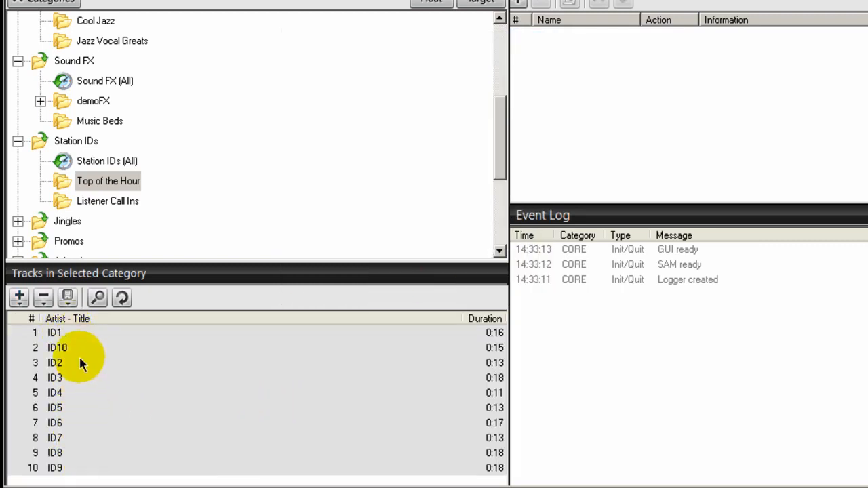
- Add the Top 20 Countdown directory, including subdirectories, to The Smooth Jazz Top 20 Countdown folder in the Music category
{"action": "left_click_drag", "start_coordinate": [503, 171], "coordinate": [507, 138]}
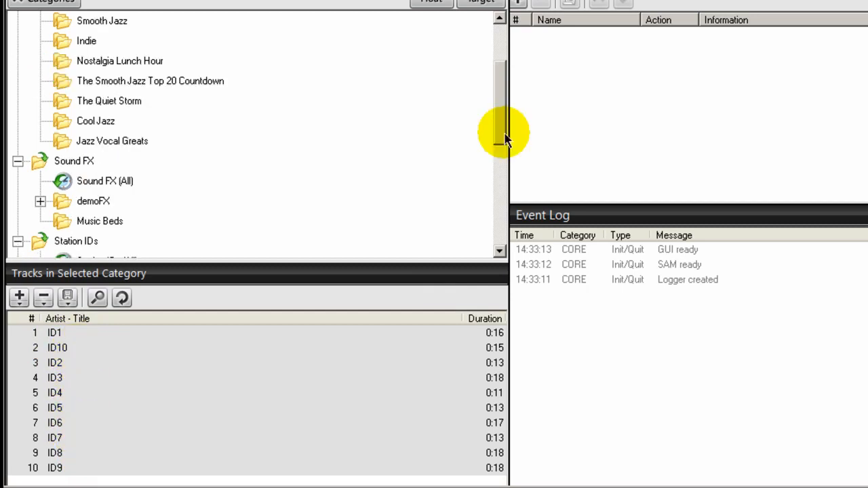
{"action": "left_click", "coordinate": [102, 121]}
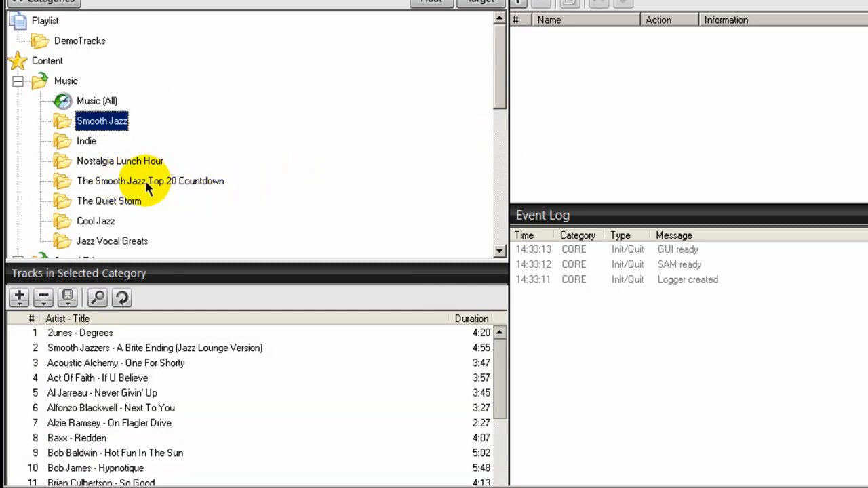
{"action": "left_click", "coordinate": [62, 183]}
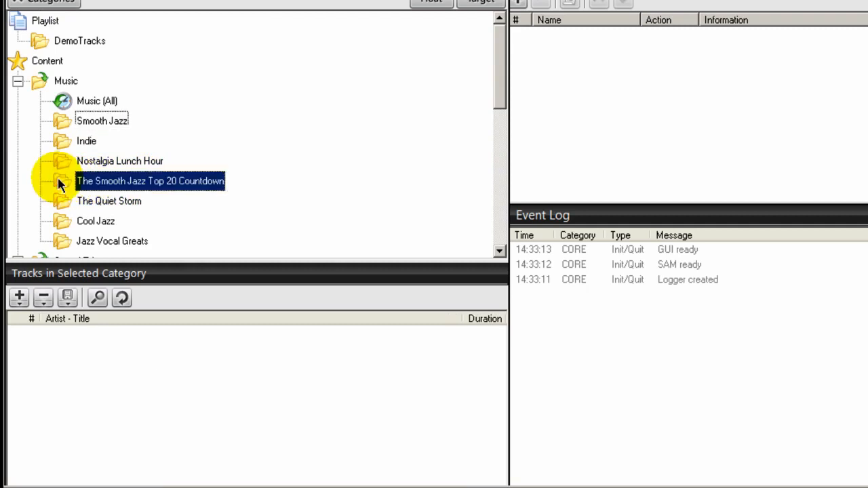
{"action": "left_click", "coordinate": [19, 298]}
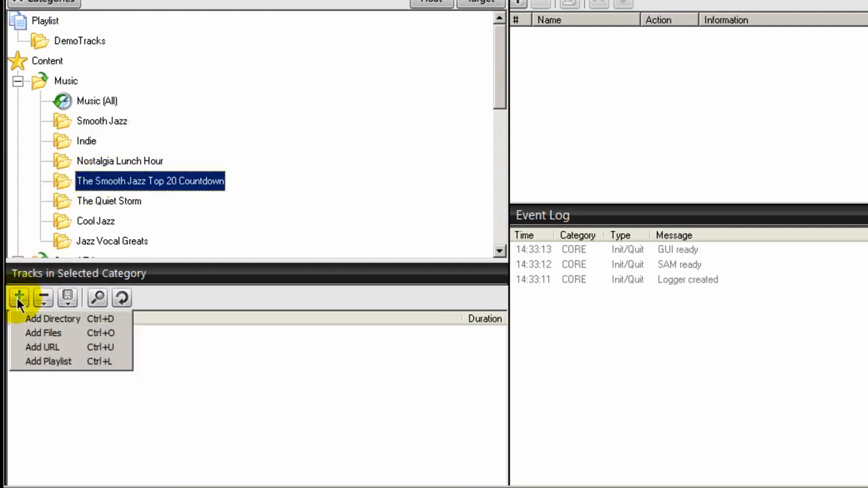
{"action": "left_click", "coordinate": [50, 319]}
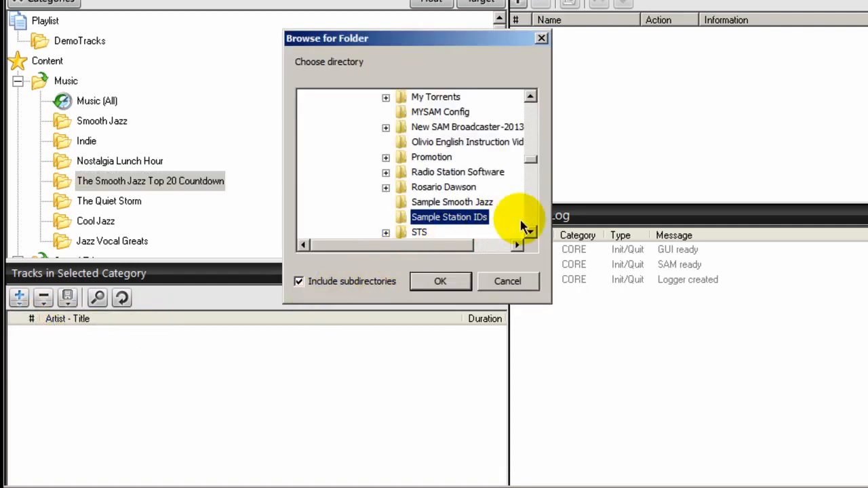
{"action": "left_click", "coordinate": [530, 233]}
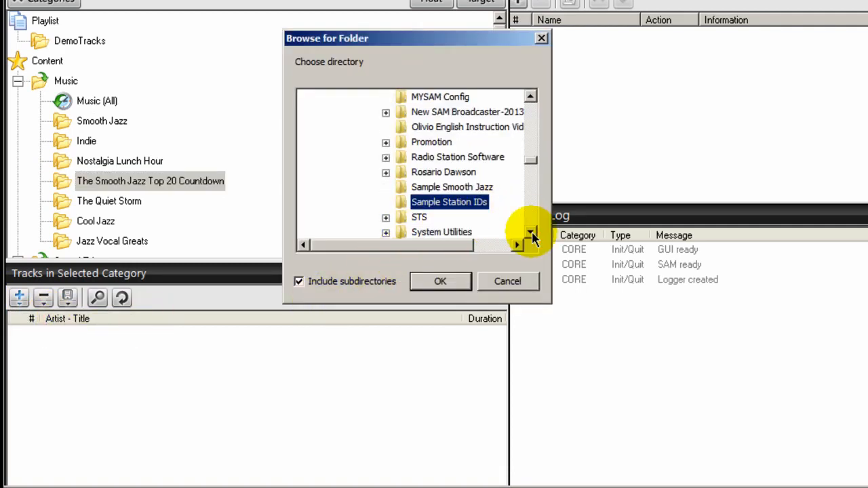
{"action": "left_click", "coordinate": [530, 232]}
{"action": "left_click", "coordinate": [530, 233]}
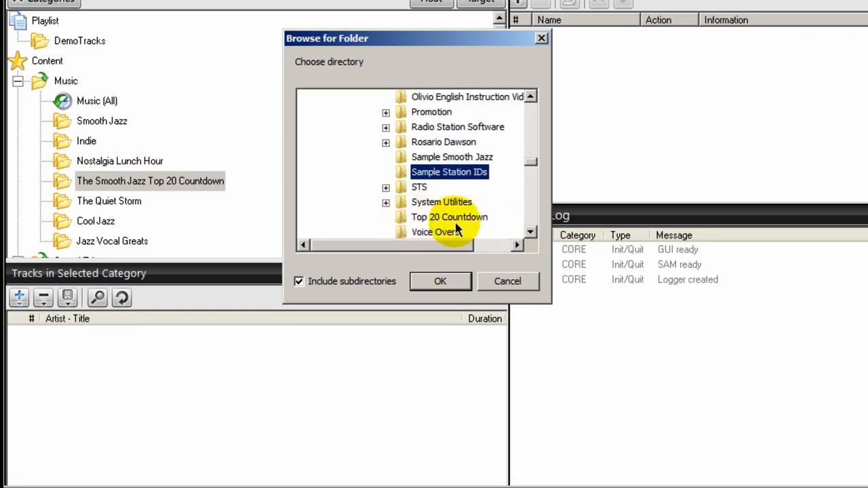
{"action": "left_click", "coordinate": [403, 218]}
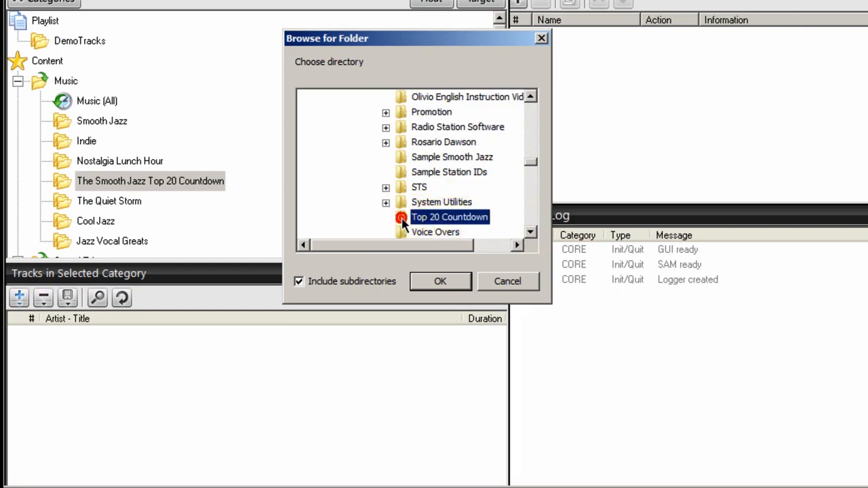
{"action": "left_click", "coordinate": [439, 281]}
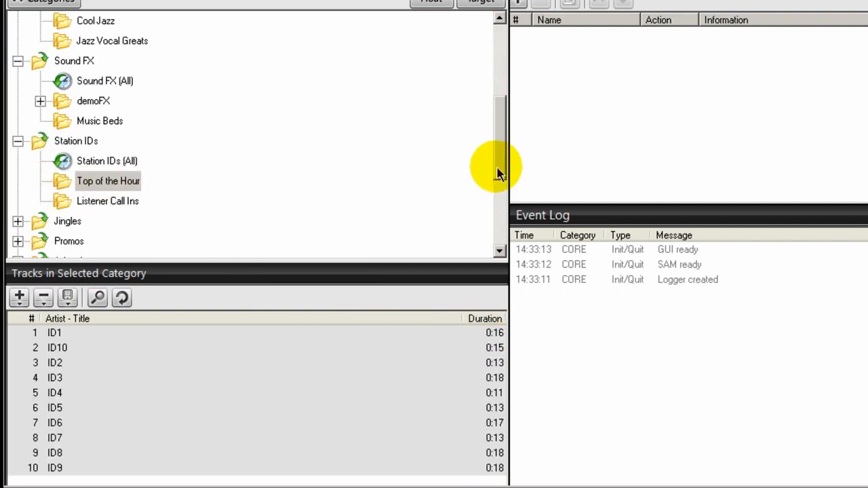
- Review the tracks in the Smooth Jazz, The Smooth Jazz Top 20 Countdown and Top of the Hour folders
{"action": "left_click_drag", "start_coordinate": [499, 173], "coordinate": [504, 108]}
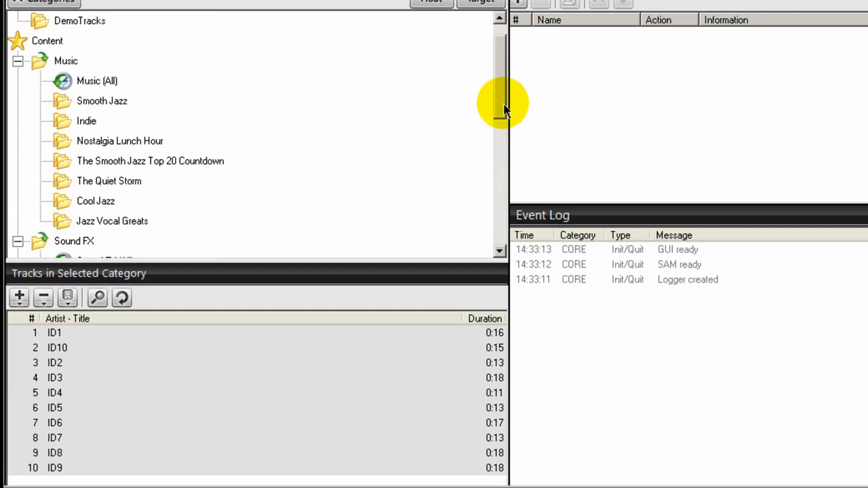
{"action": "left_click", "coordinate": [83, 101]}
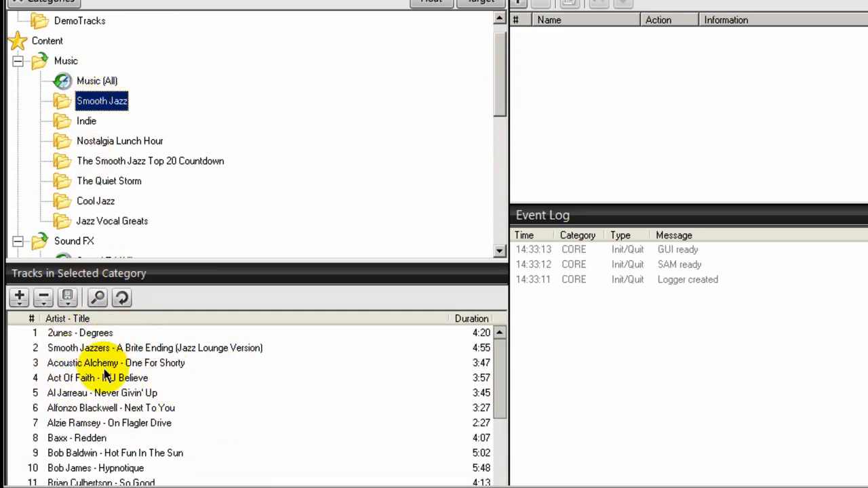
{"action": "left_click", "coordinate": [120, 165]}
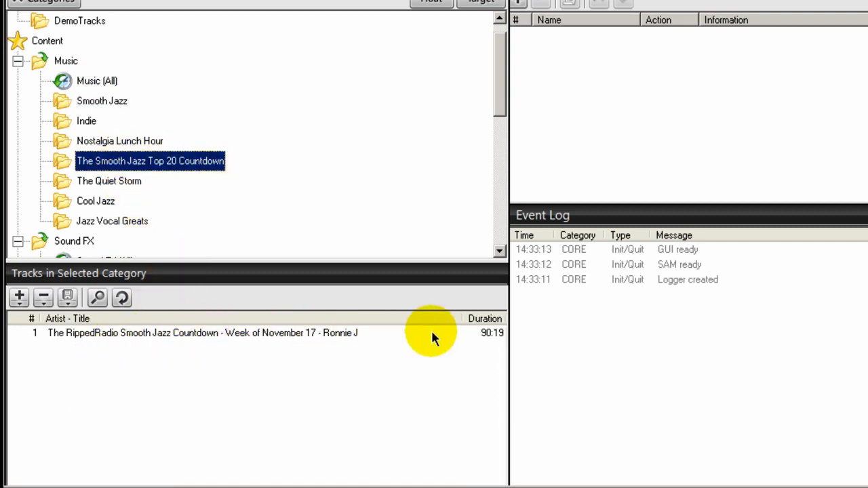
{"action": "left_click_drag", "start_coordinate": [503, 101], "coordinate": [484, 163]}
{"action": "left_click", "coordinate": [96, 182]}
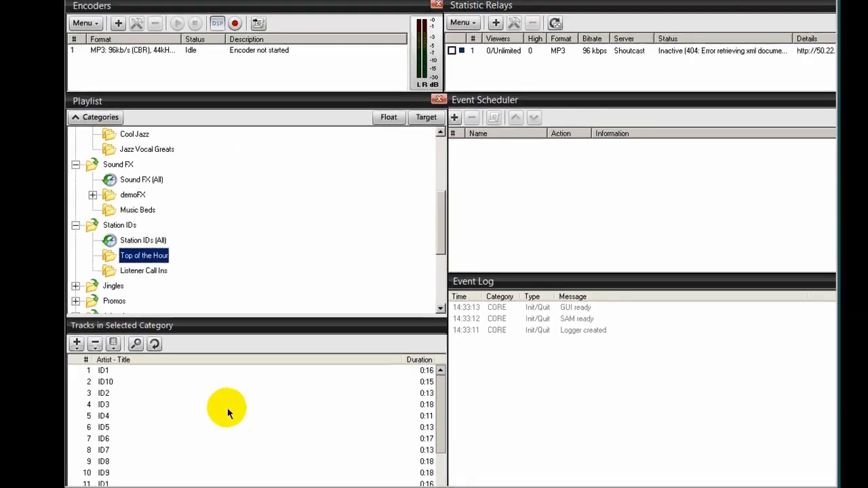
{"action": "scroll", "coordinate": [270, 109], "scroll_direction": "up", "scroll_amount": 3}
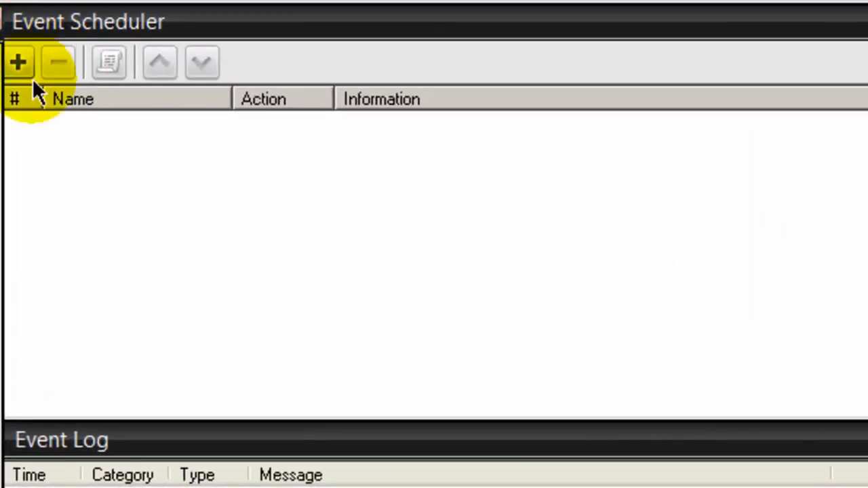
- Start a new event in the Event Scheduler and copy the line "Smooth Jazz: 6am - 9am" from the station format notes in Notepad
{"action": "left_click", "coordinate": [18, 76]}
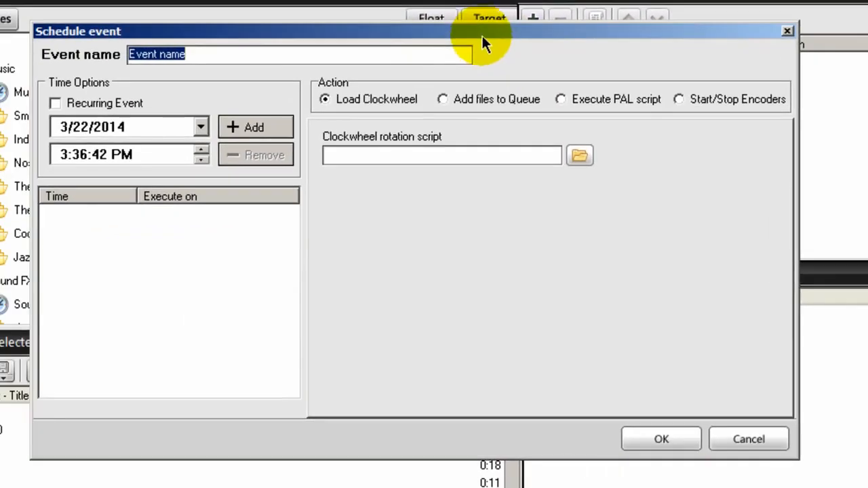
{"action": "left_click_drag", "start_coordinate": [482, 34], "coordinate": [490, 31]}
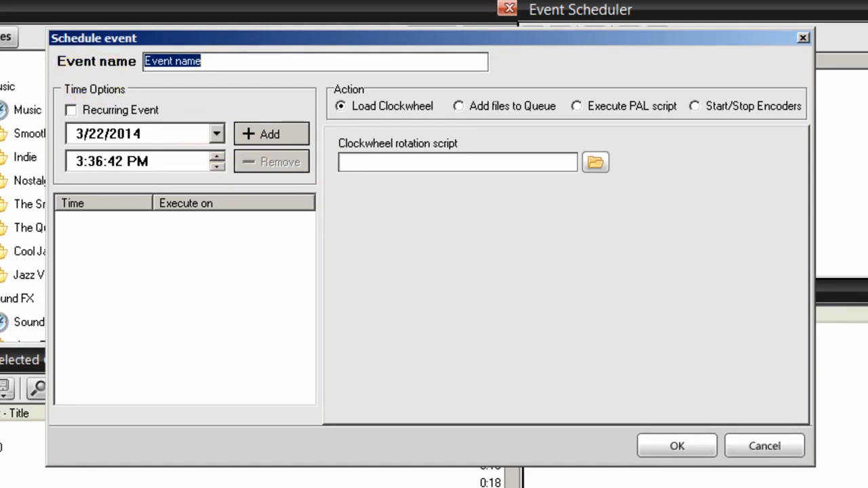
{"action": "left_click_drag", "start_coordinate": [0, 36], "coordinate": [742, 36]}
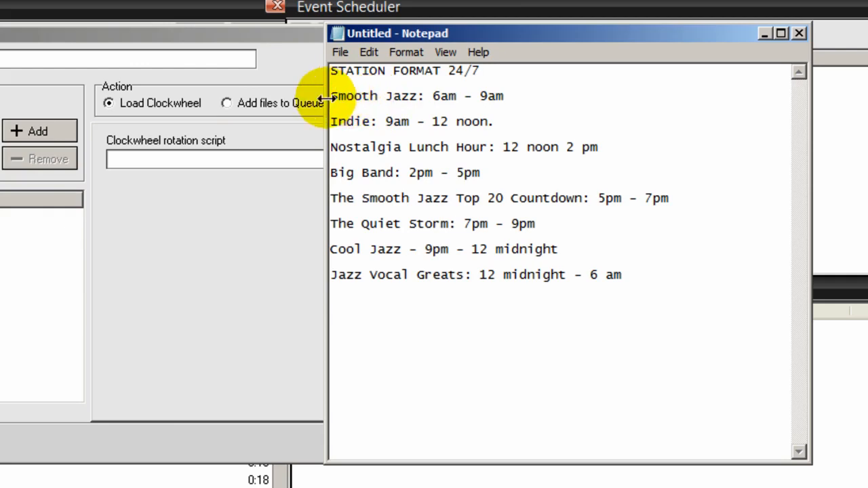
{"action": "left_click_drag", "start_coordinate": [331, 97], "coordinate": [505, 97]}
{"action": "right_click", "coordinate": [442, 97]}
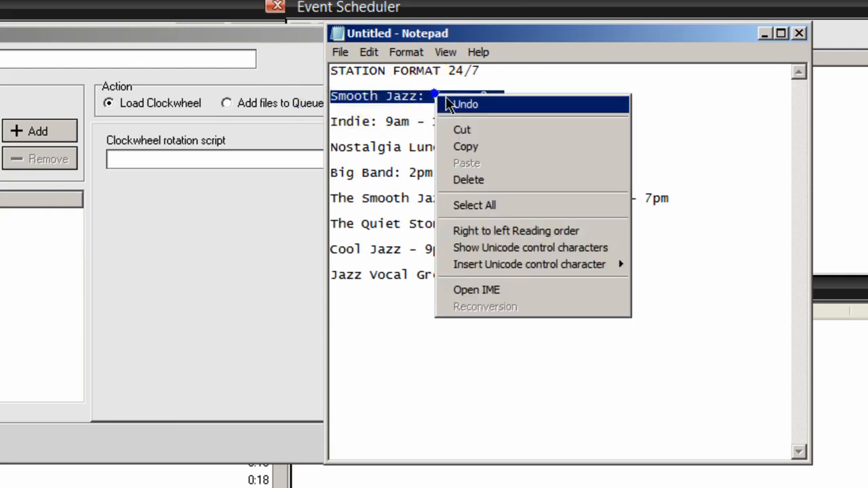
{"action": "left_click", "coordinate": [475, 145]}
- Back in SAM Broadcaster, paste "Smooth Jazz: 6am - 9am" as the event name and make the event recurring
{"action": "left_click", "coordinate": [52, 64]}
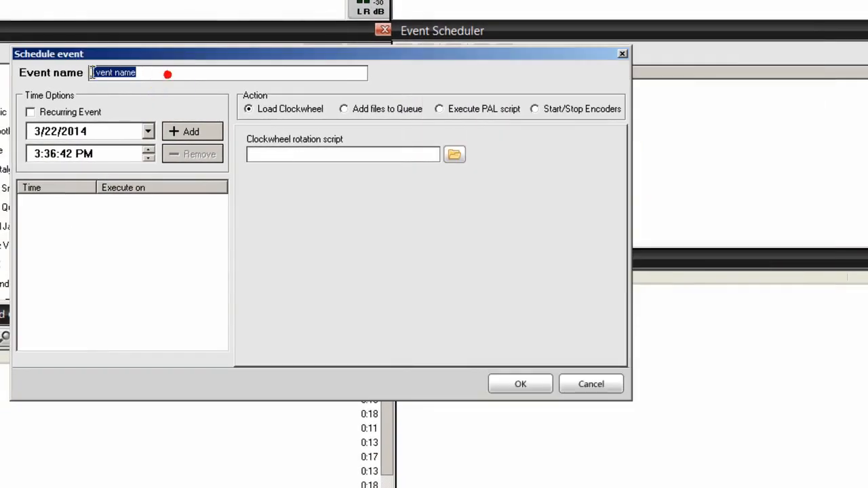
{"action": "right_click", "coordinate": [1, 63]}
{"action": "left_click", "coordinate": [155, 128]}
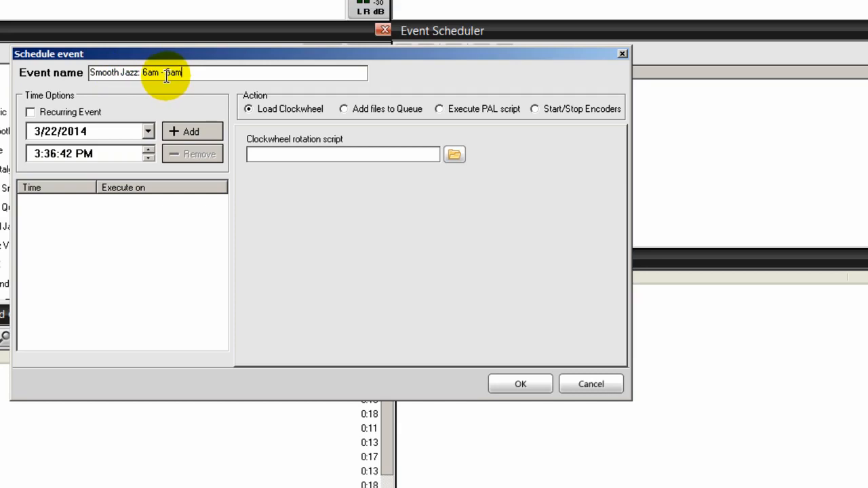
{"action": "left_click", "coordinate": [31, 114]}
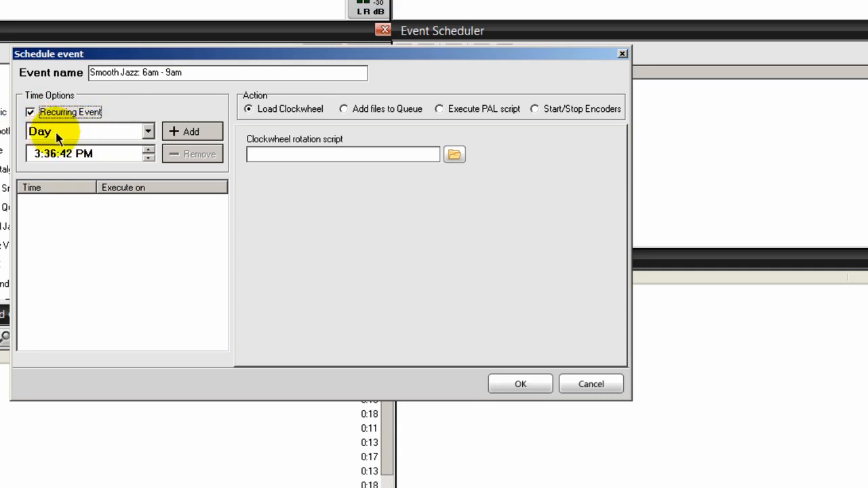
- Set the recurring event to run every day at 5:45:00 AM and add that time to its execution list
{"action": "left_click", "coordinate": [148, 131]}
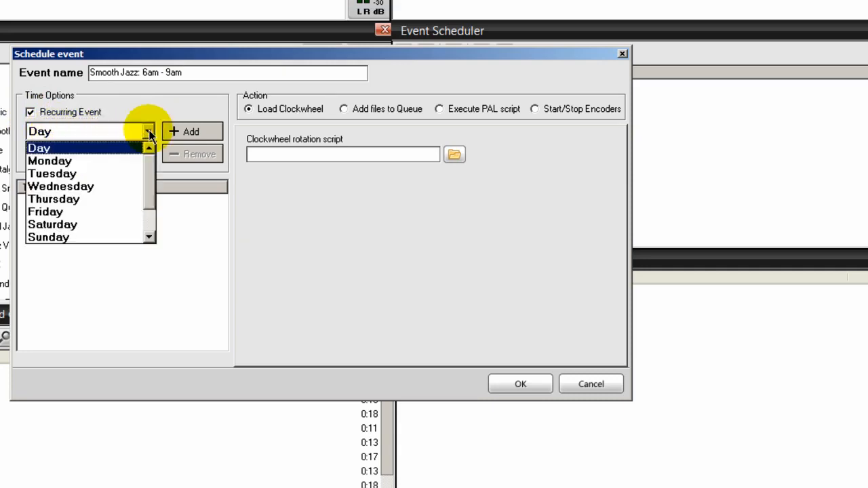
{"action": "left_click_drag", "start_coordinate": [149, 167], "coordinate": [152, 204]}
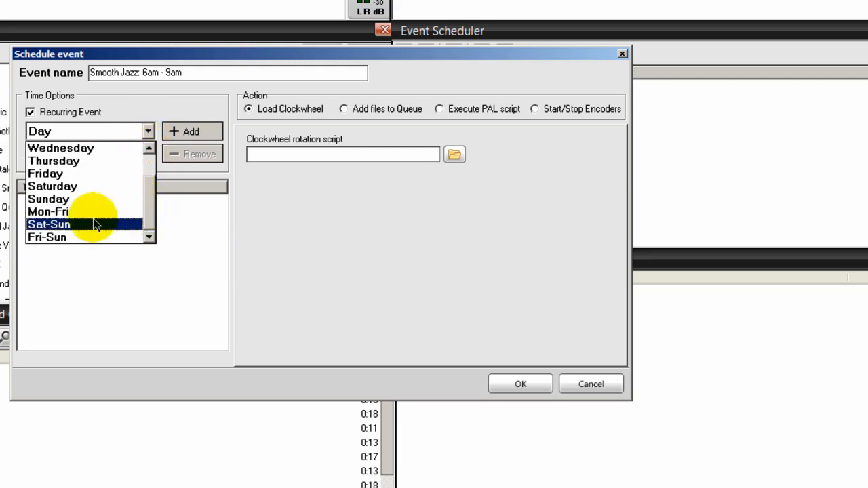
{"action": "left_click_drag", "start_coordinate": [152, 198], "coordinate": [145, 166]}
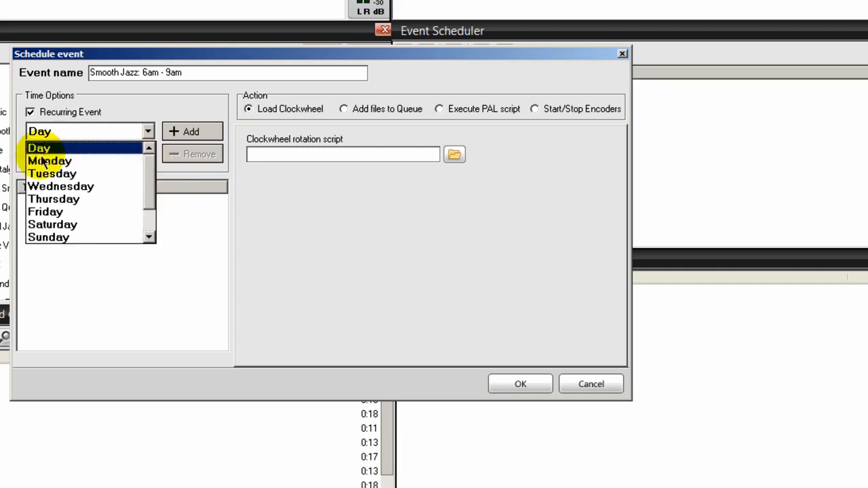
{"action": "left_click", "coordinate": [38, 132]}
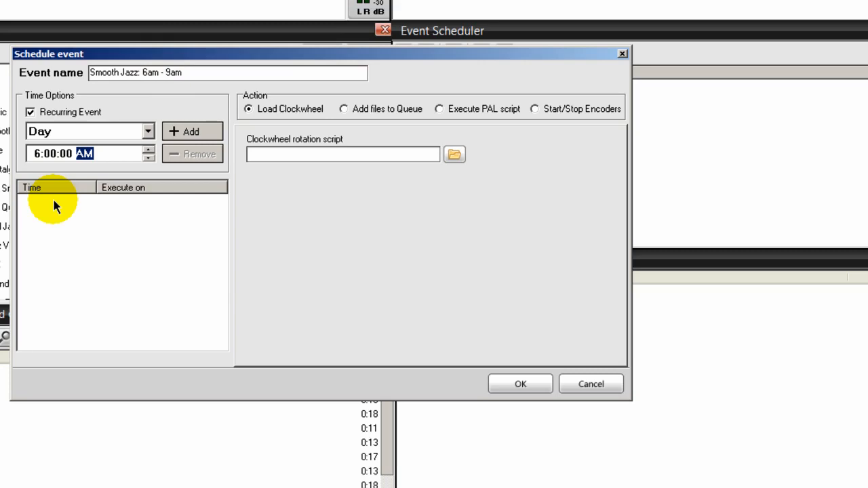
{"action": "left_click", "coordinate": [39, 155]}
{"action": "type", "text": "5:"}
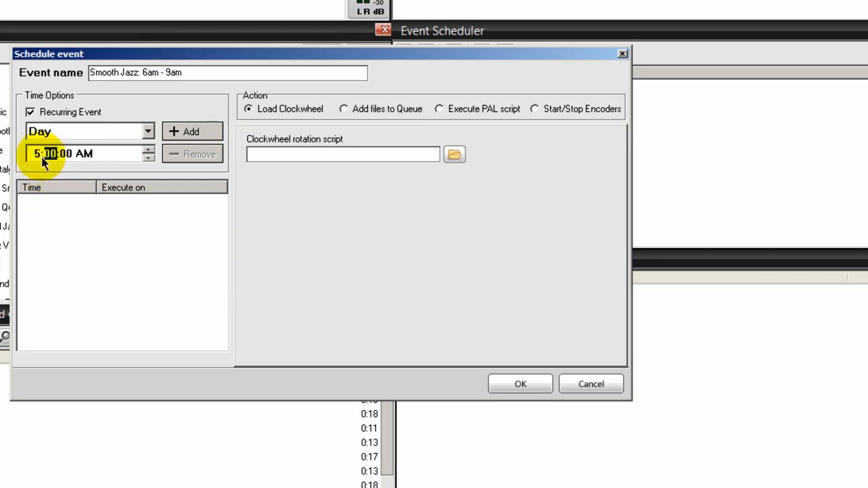
{"action": "type", "text": "45"}
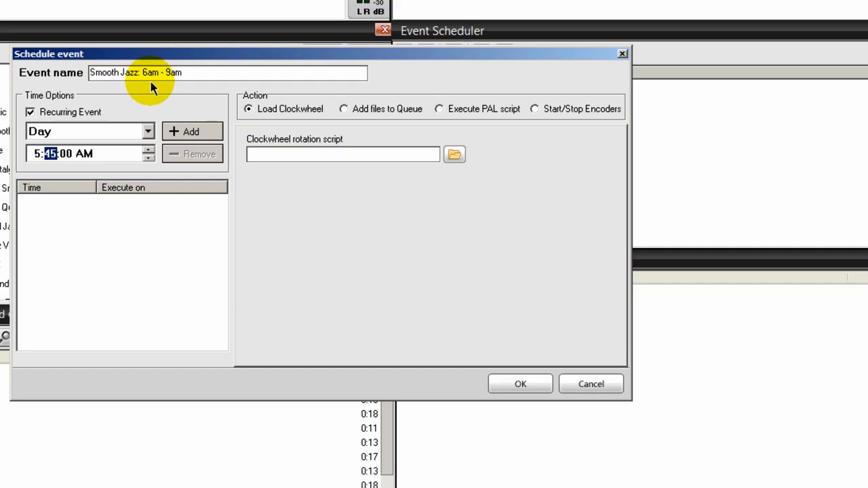
{"action": "left_click", "coordinate": [184, 131]}
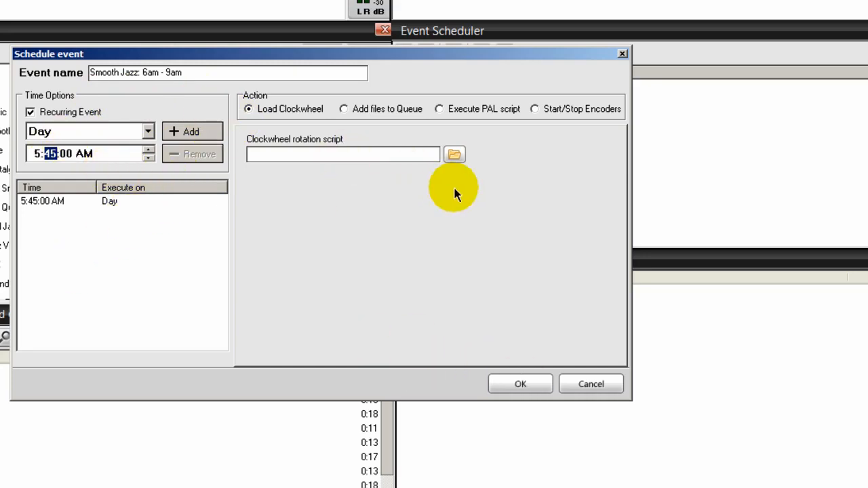
- Try to save the event with no clockwheel rotation script chosen and dismiss the resulting message
{"action": "left_click", "coordinate": [512, 383]}
{"action": "left_click", "coordinate": [321, 262]}
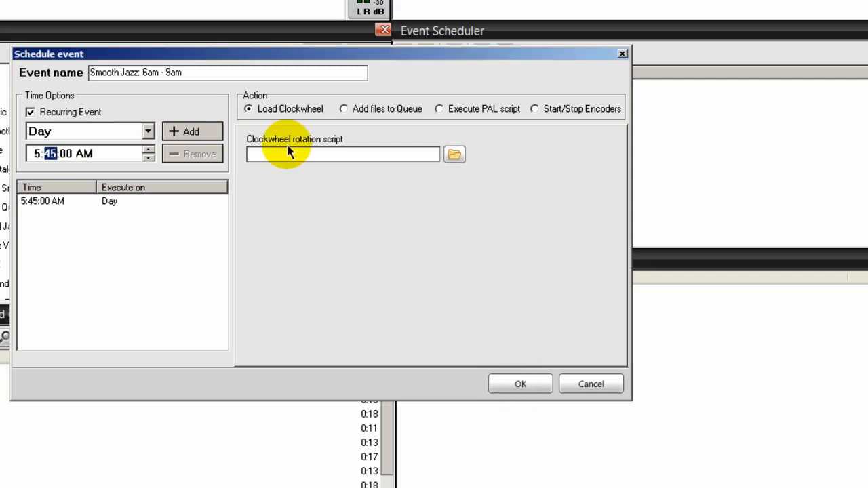